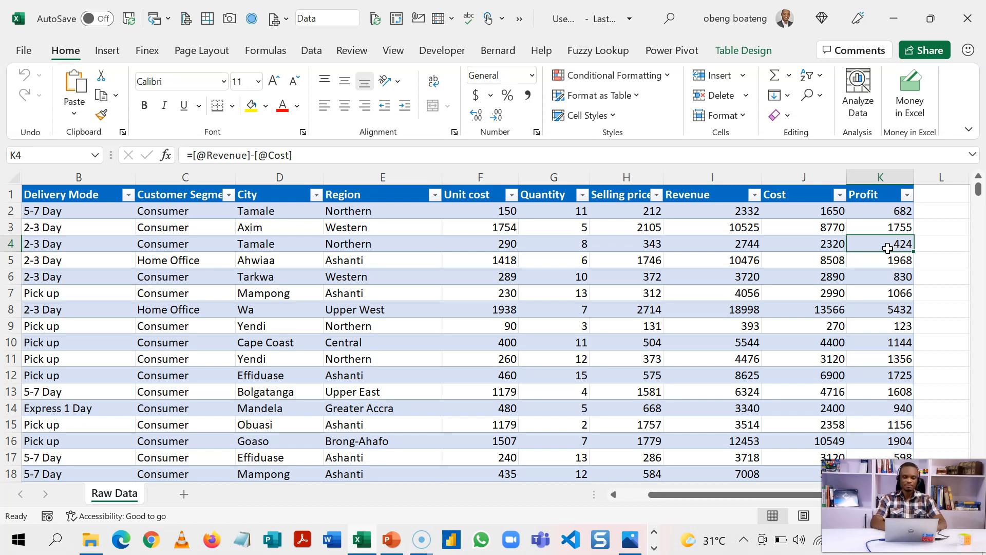
Check the Revenue and Unit cost formulas, show the Power Pivot ribbon, and open the File backstage.
{"action": "left_click", "coordinate": [703, 304]}
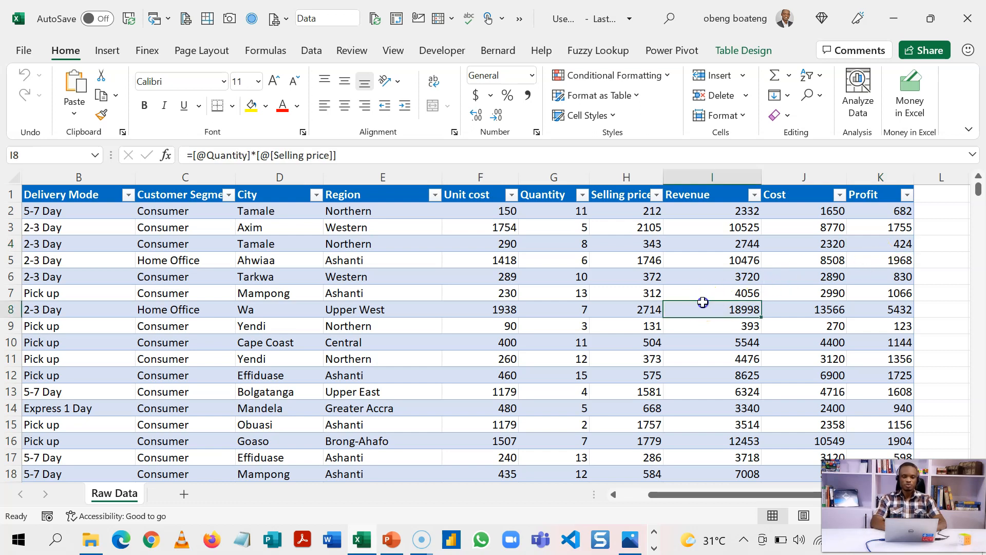
{"action": "left_click", "coordinate": [462, 321]}
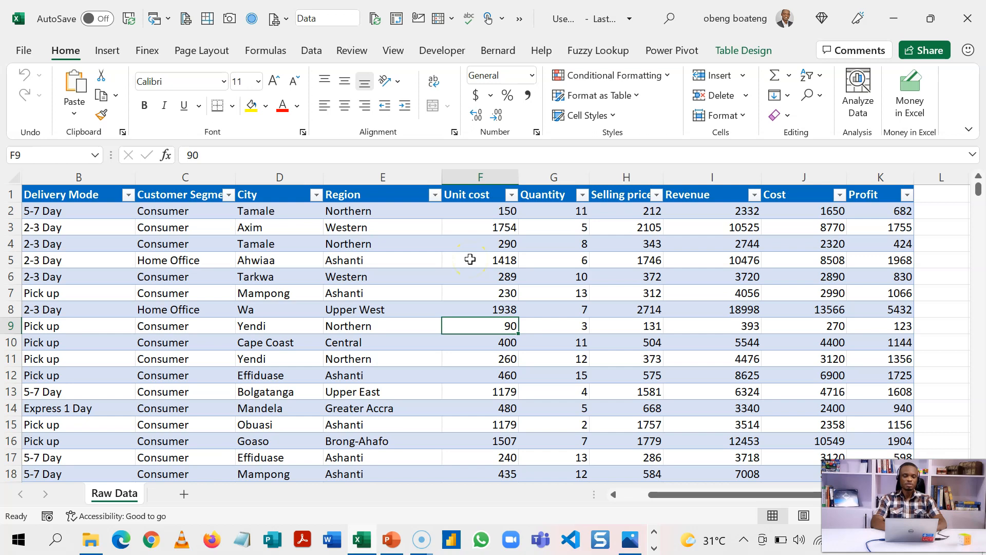
{"action": "left_click", "coordinate": [667, 49]}
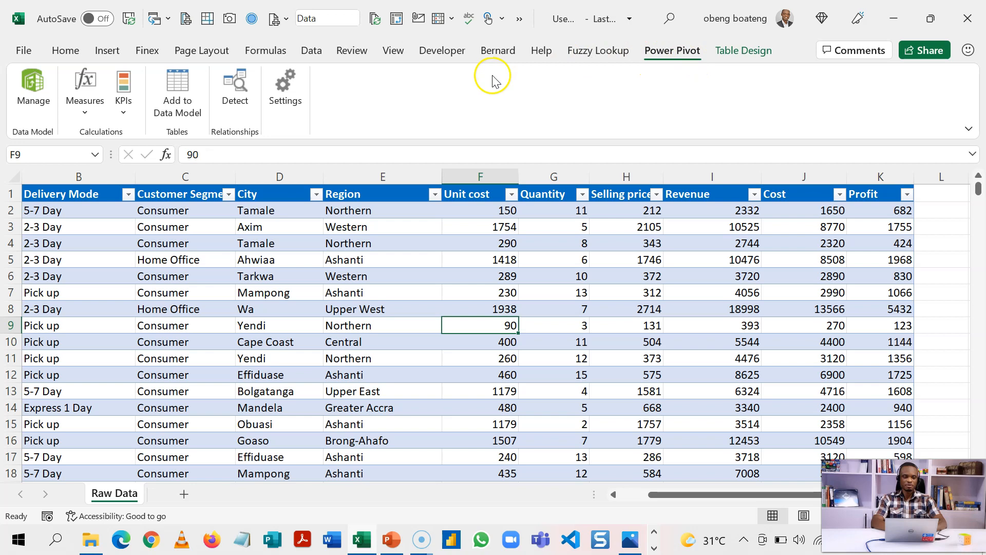
{"action": "left_click", "coordinate": [20, 60]}
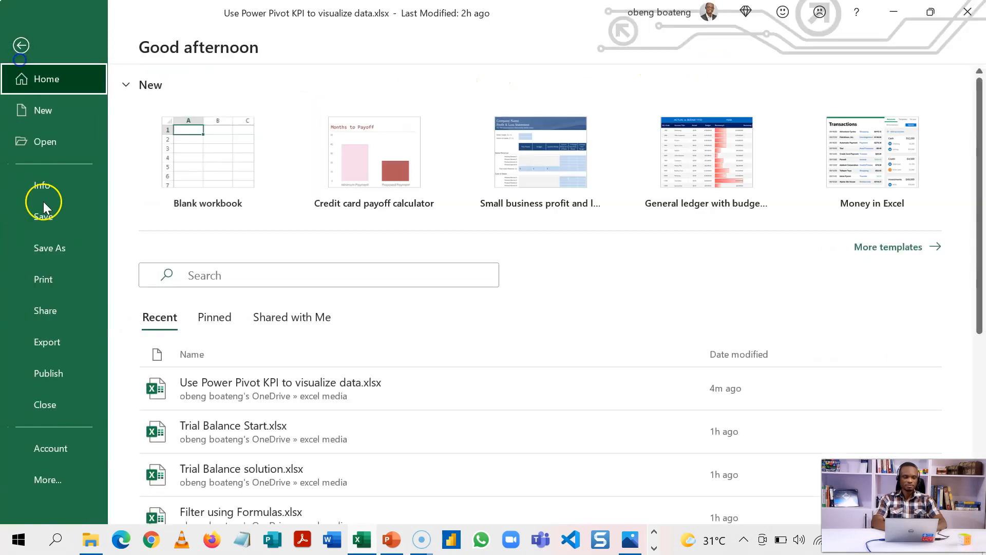
{"action": "left_click", "coordinate": [48, 472]}
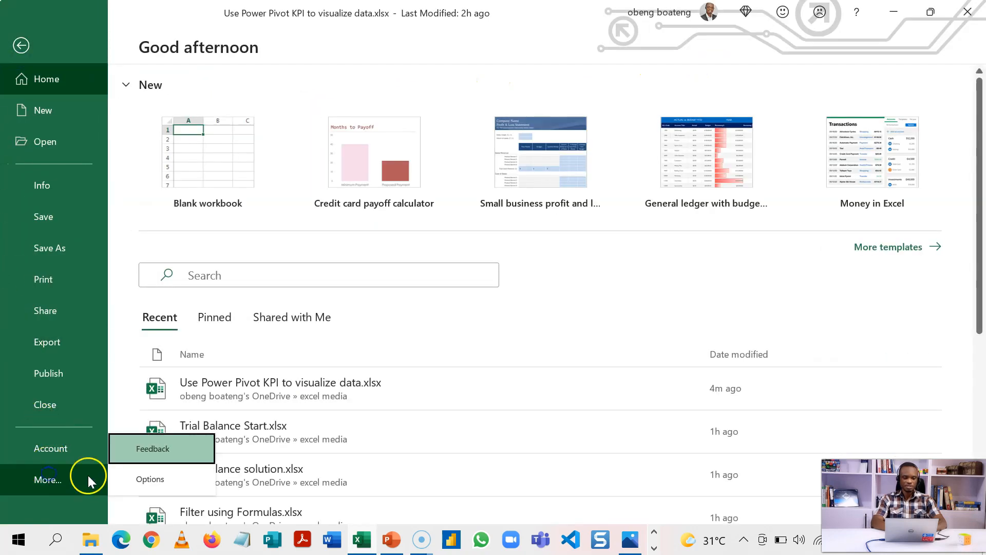
{"action": "left_click", "coordinate": [146, 477]}
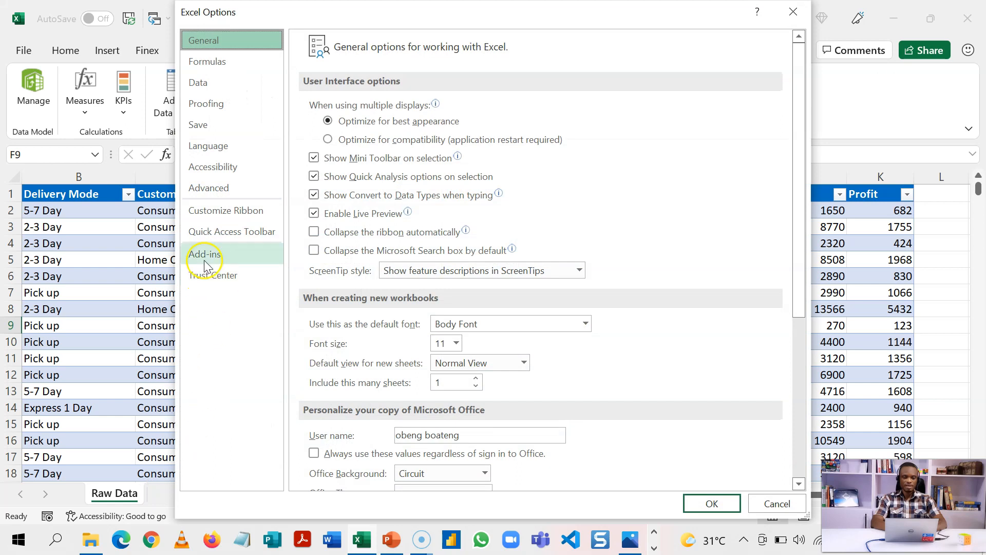
{"action": "left_click", "coordinate": [204, 257]}
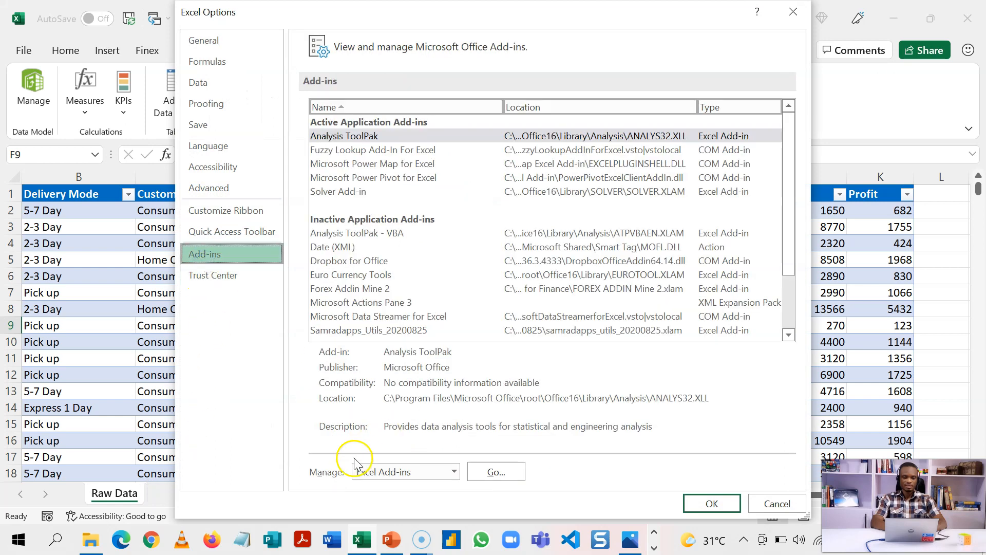
{"action": "left_click", "coordinate": [454, 472]}
{"action": "left_click", "coordinate": [418, 407]}
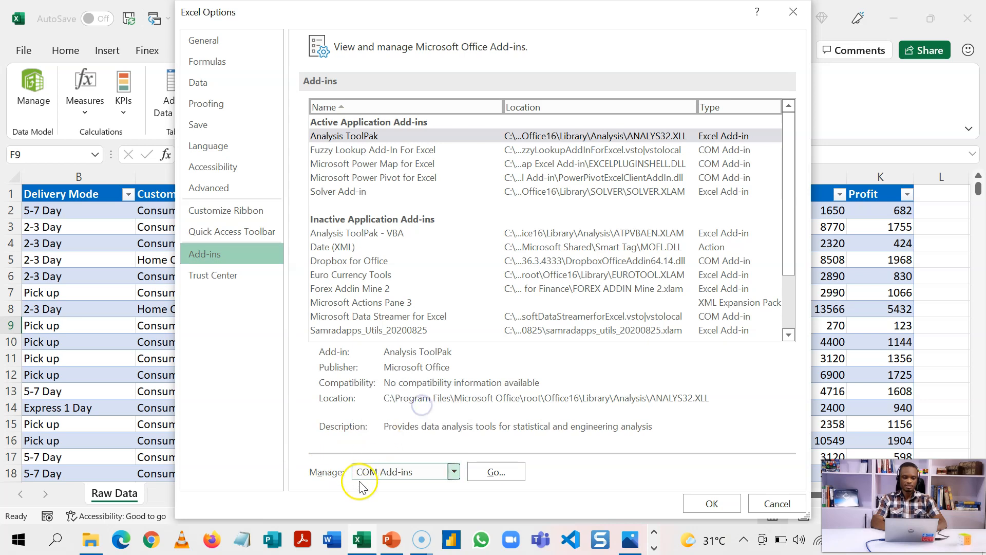
{"action": "left_click", "coordinate": [488, 474]}
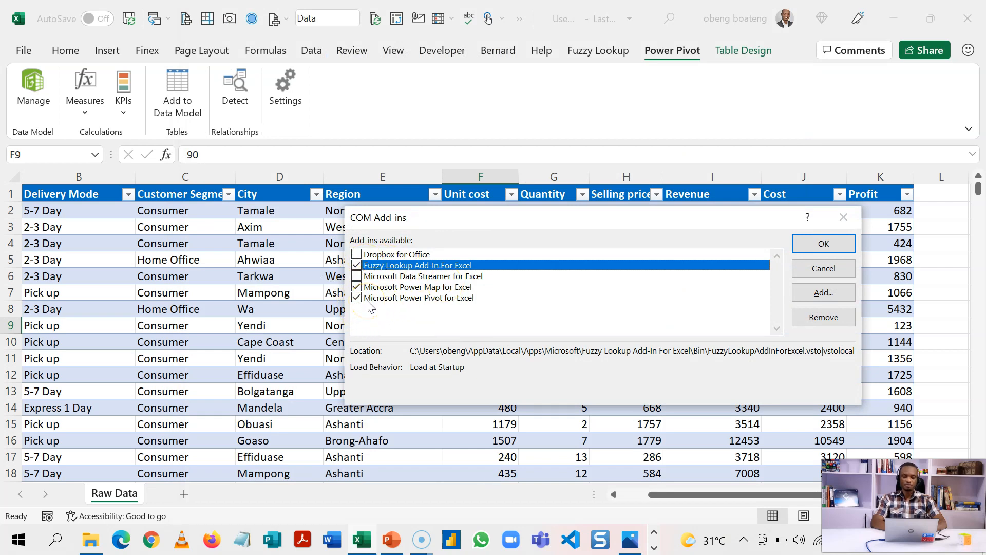
{"action": "left_click", "coordinate": [844, 217]}
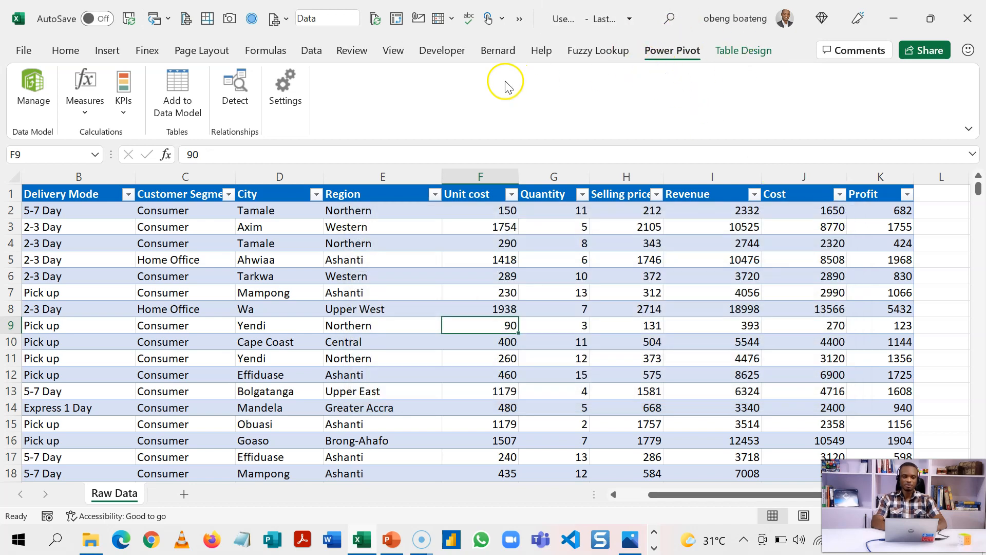
Add the Raw Data table to the data model as a 662-record Data table, then return to the workbook.
{"action": "left_click", "coordinate": [128, 261]}
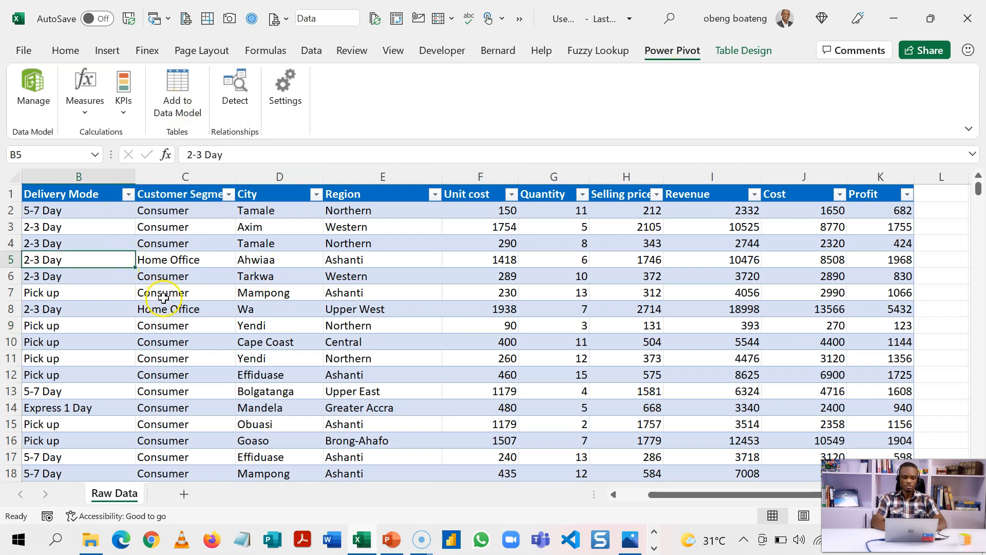
{"action": "left_click", "coordinate": [181, 104]}
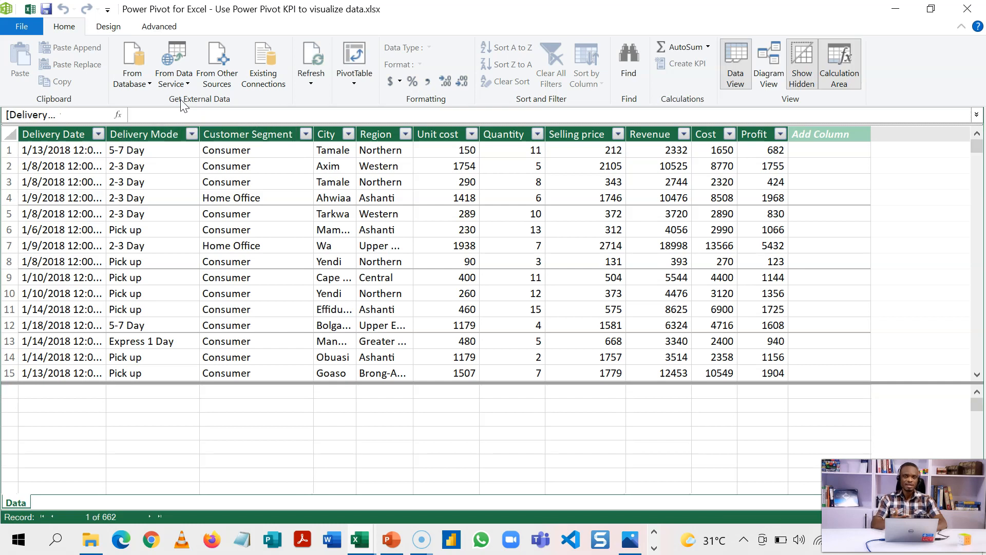
{"action": "left_click", "coordinate": [186, 197]}
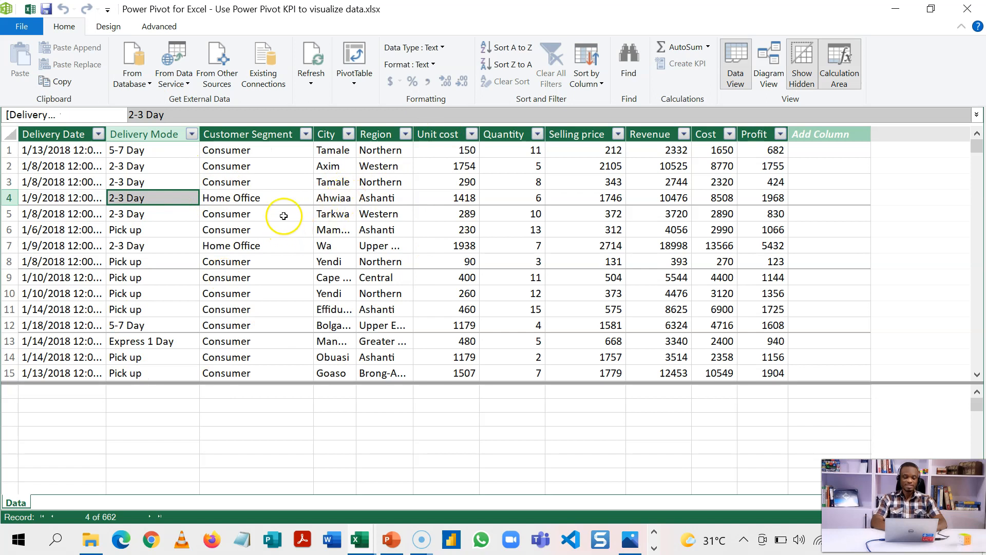
{"action": "left_click", "coordinate": [30, 15]}
{"action": "left_click", "coordinate": [226, 329]}
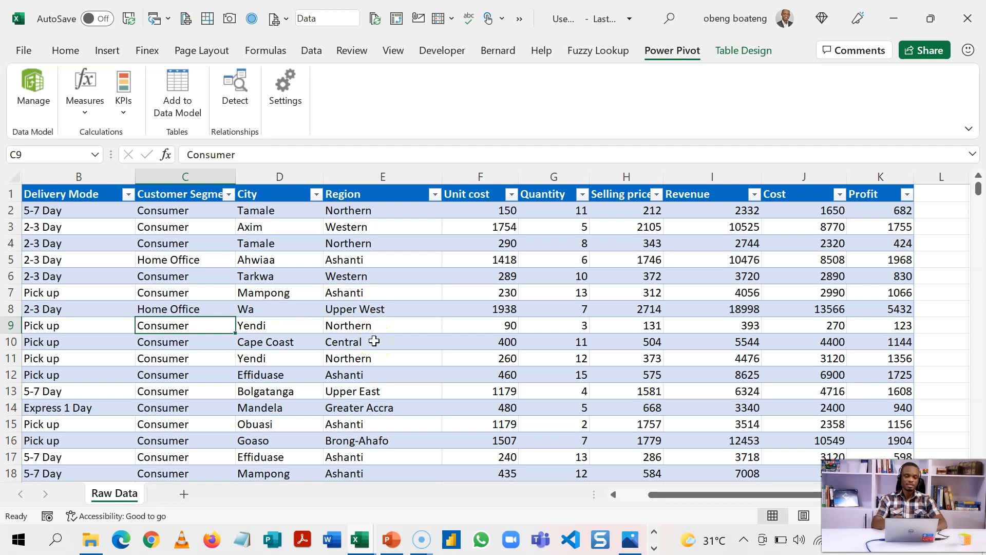
Insert a PivotTable from the data model onto a new worksheet, Sheet1.
{"action": "left_click", "coordinate": [108, 50]}
{"action": "left_click", "coordinate": [37, 109]}
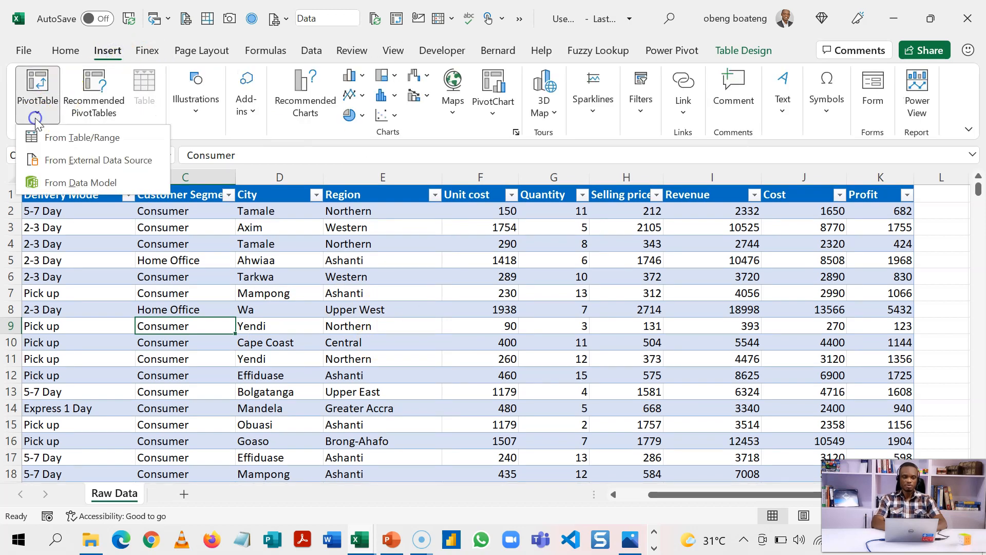
{"action": "left_click", "coordinate": [66, 185]}
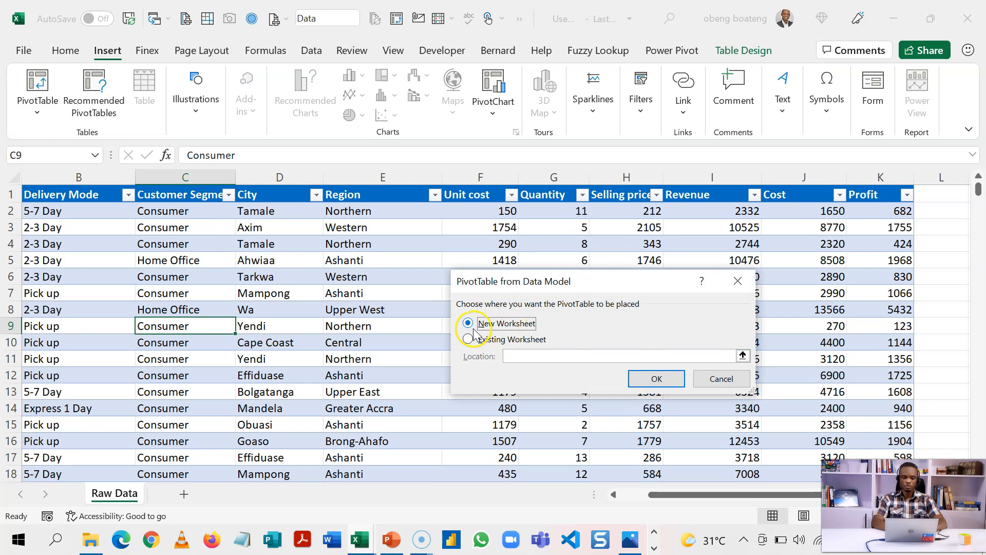
{"action": "left_click", "coordinate": [649, 380]}
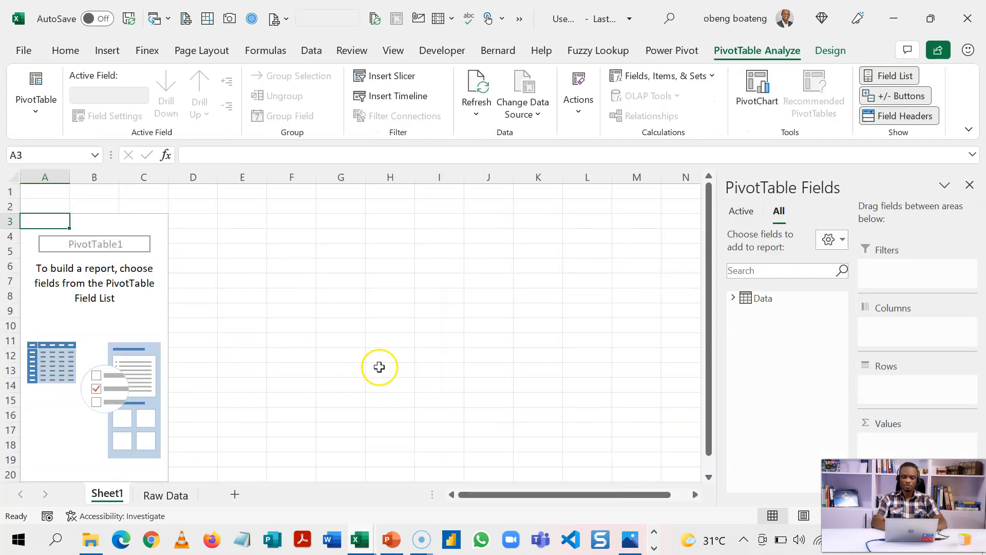
Add Sum of Revenue, Cost and Profit from the Data table to the PivotTable values.
{"action": "left_click", "coordinate": [732, 298]}
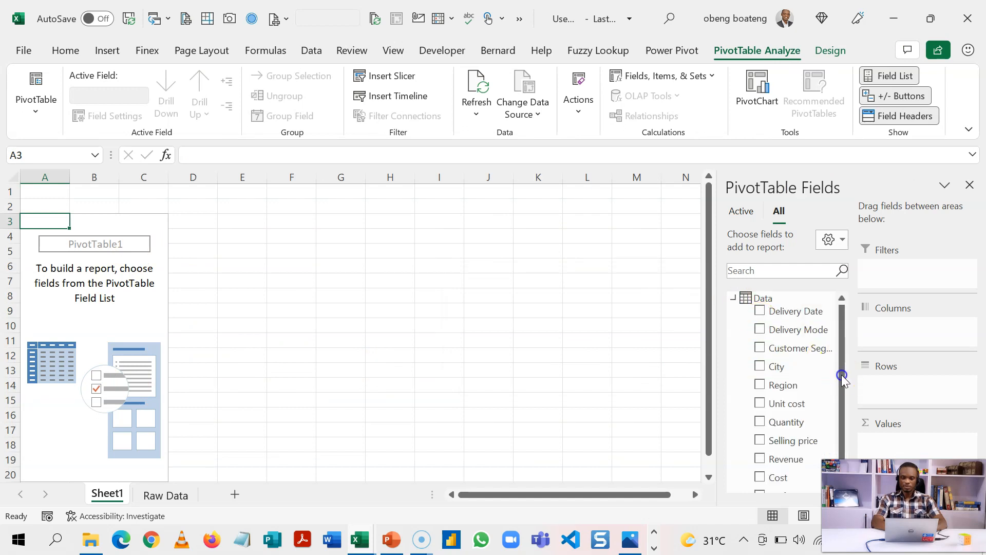
{"action": "left_click_drag", "start_coordinate": [842, 377], "coordinate": [839, 441]}
{"action": "left_click", "coordinate": [766, 440]}
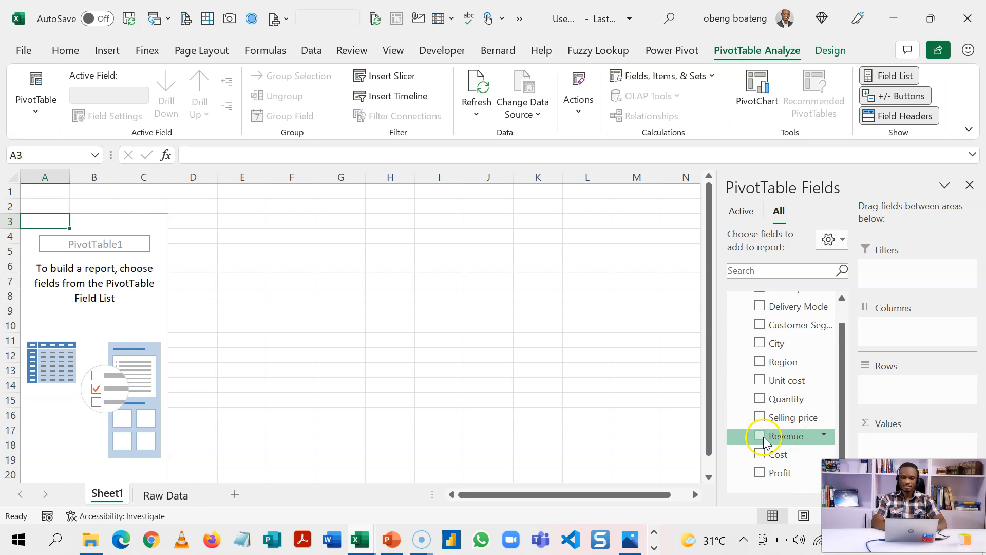
{"action": "left_click", "coordinate": [759, 456]}
{"action": "left_click", "coordinate": [760, 472]}
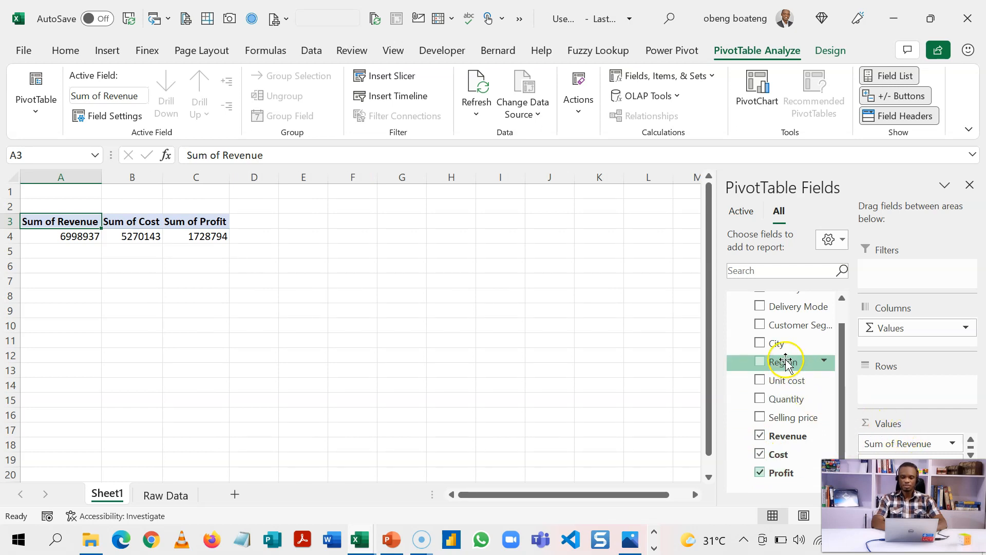
List each Region as a PivotTable row, with grand totals 6998937, 5270143 and 1728794.
{"action": "left_click_drag", "start_coordinate": [786, 363], "coordinate": [885, 406]}
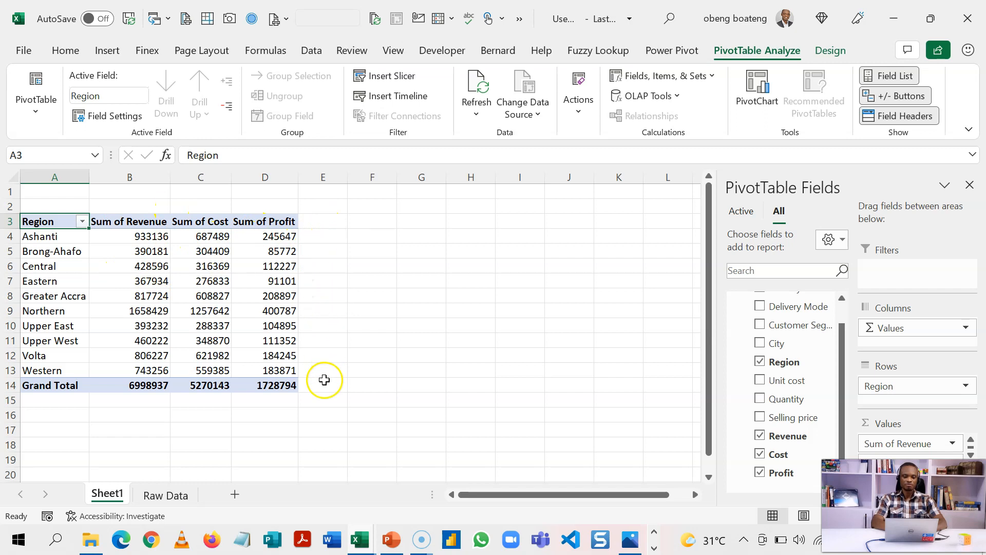
{"action": "left_click", "coordinate": [196, 268]}
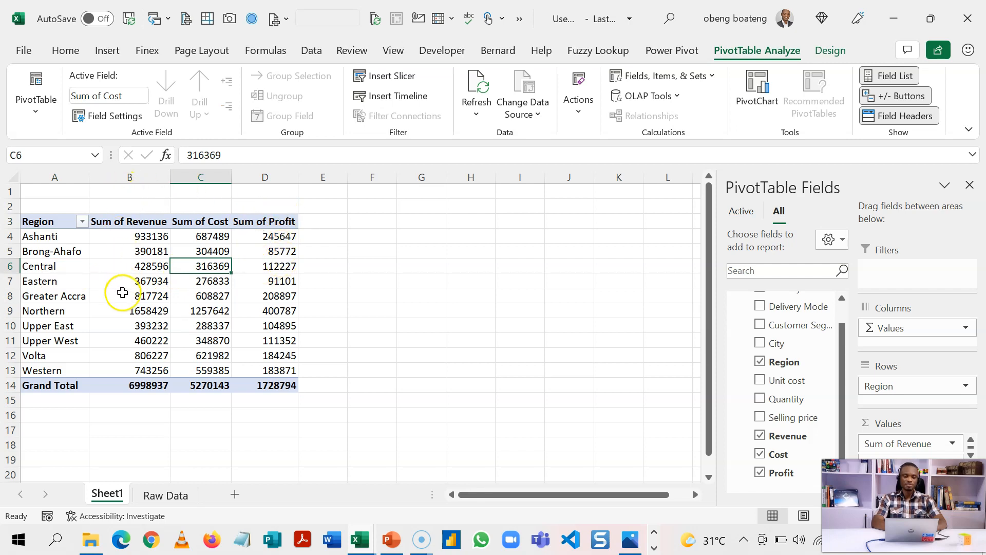
{"action": "left_click", "coordinate": [666, 50]}
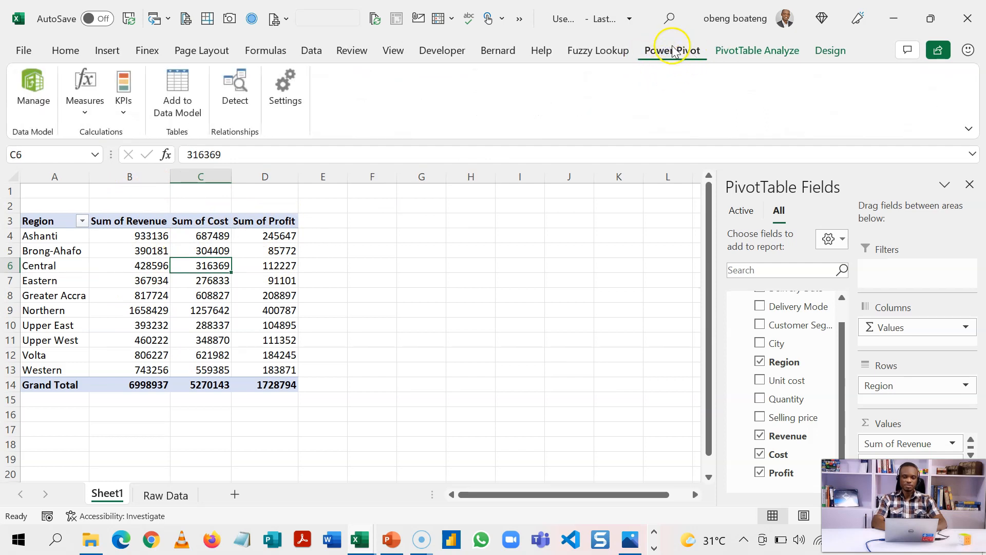
Start a new Power Pivot measure on the Data table and select its default name.
{"action": "left_click", "coordinate": [83, 105]}
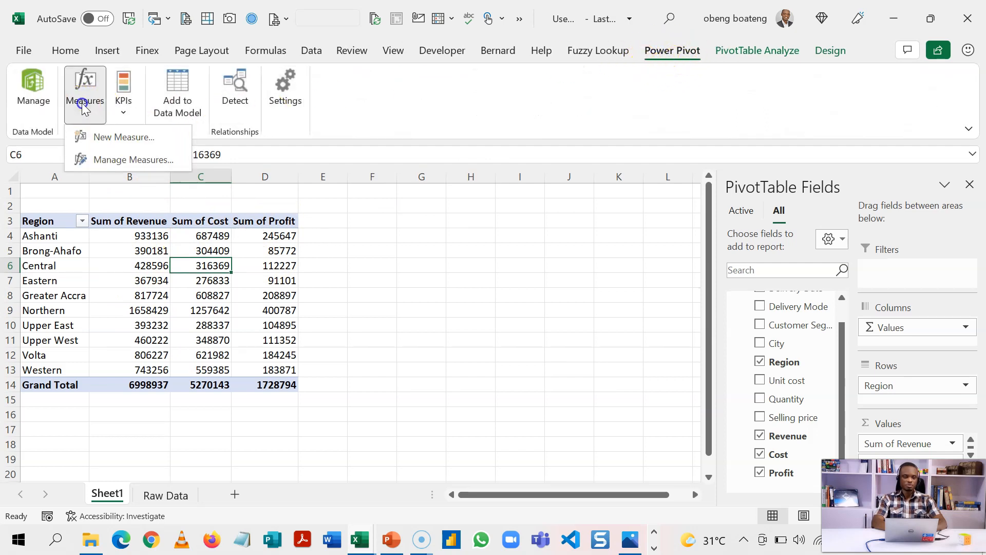
{"action": "left_click", "coordinate": [109, 144]}
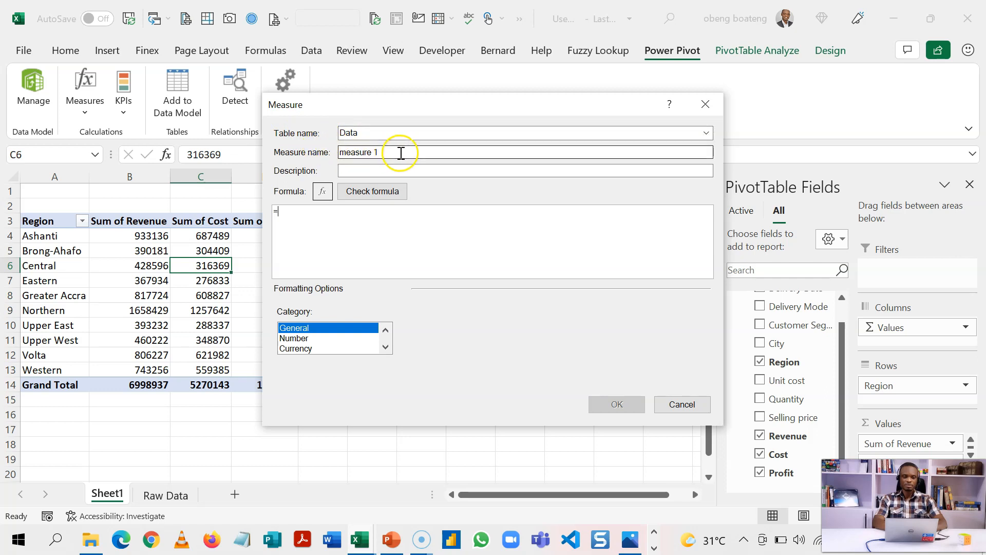
{"action": "left_click_drag", "start_coordinate": [396, 153], "coordinate": [308, 150]}
Name the measure Profit Margin and begin its formula with =DIVIDE(SUM(Data[Profit]).
{"action": "type", "text": "pR"}
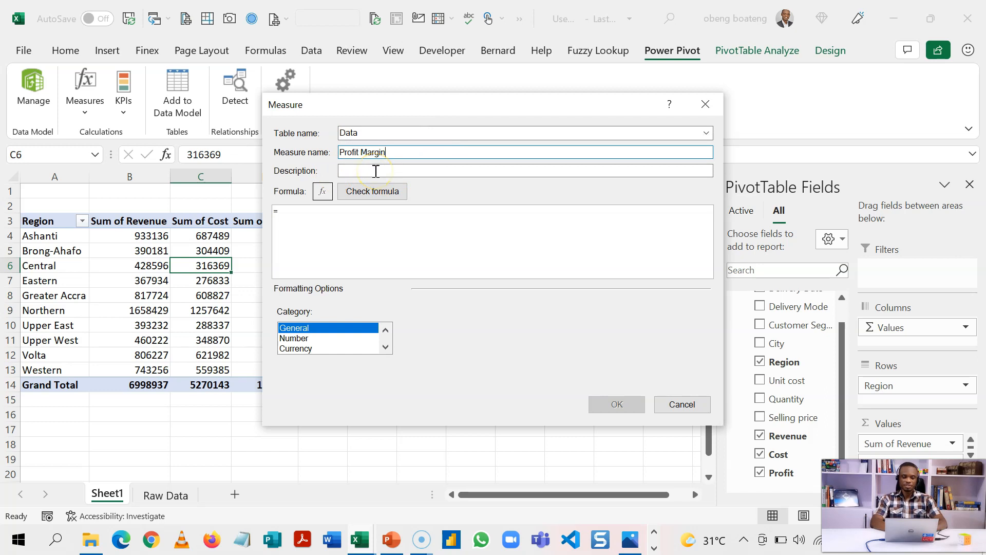
{"action": "left_click", "coordinate": [321, 218]}
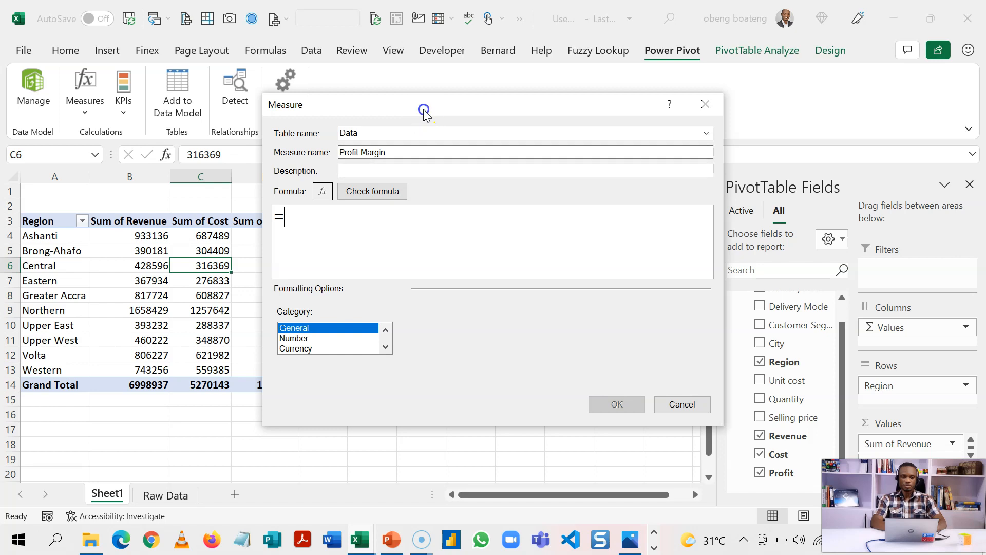
{"action": "left_click_drag", "start_coordinate": [425, 107], "coordinate": [529, 126]}
{"action": "type", "text": "DIVI"}
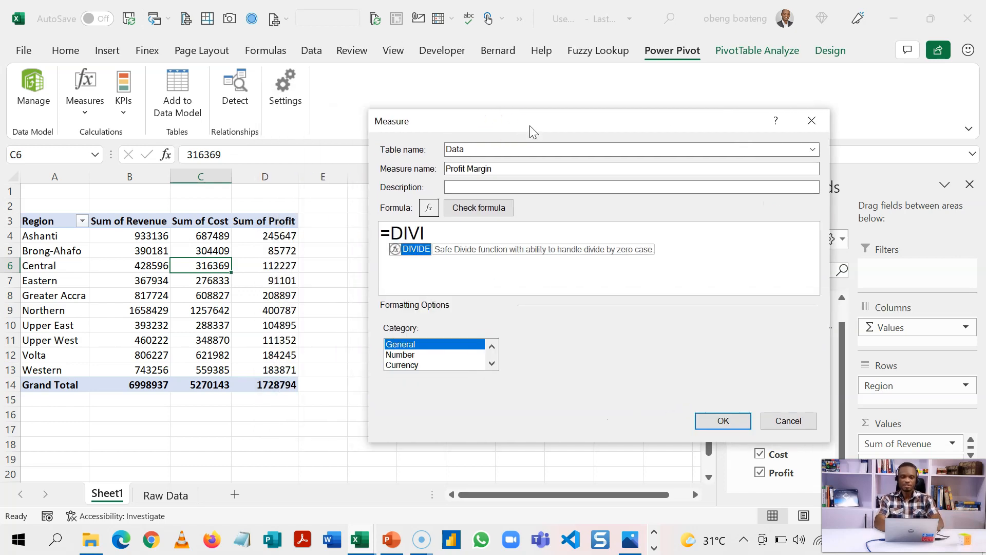
{"action": "key", "text": "Tab"}
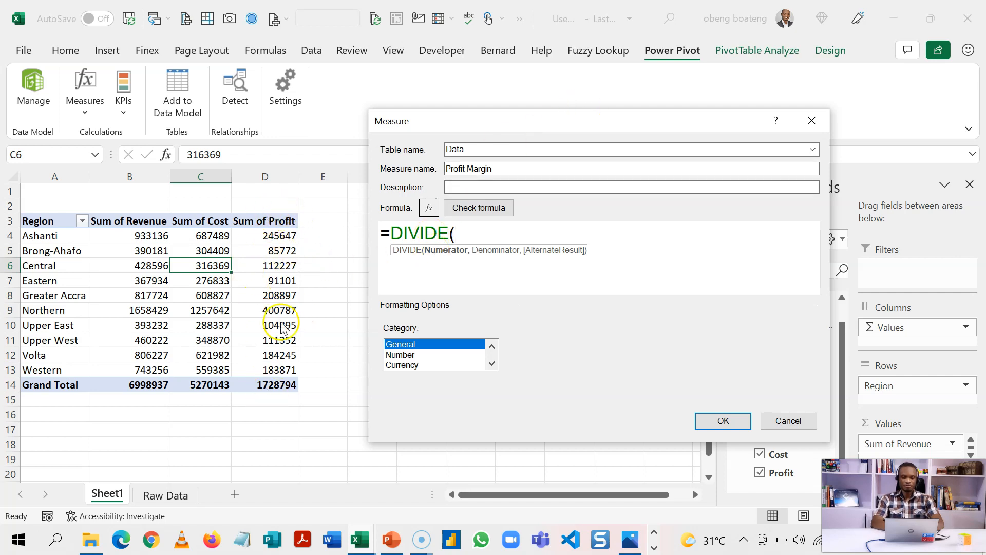
{"action": "type", "text": "SUM("}
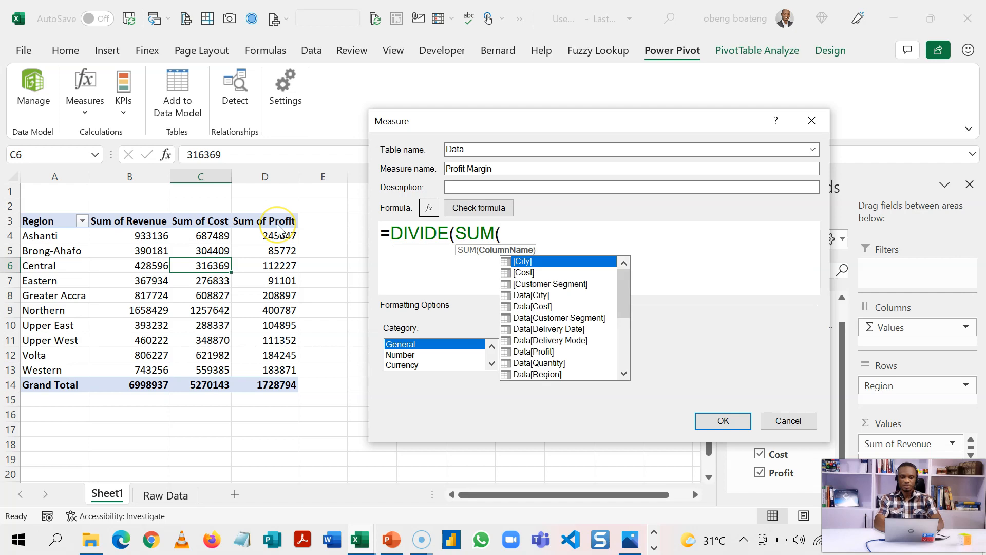
{"action": "type", "text": "DATA[P"}
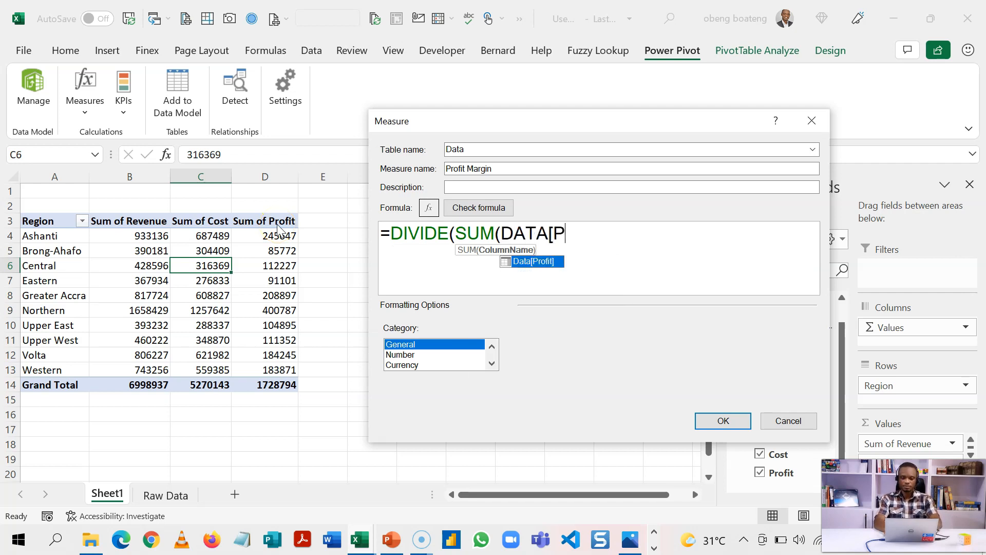
{"action": "key", "text": "Tab"}
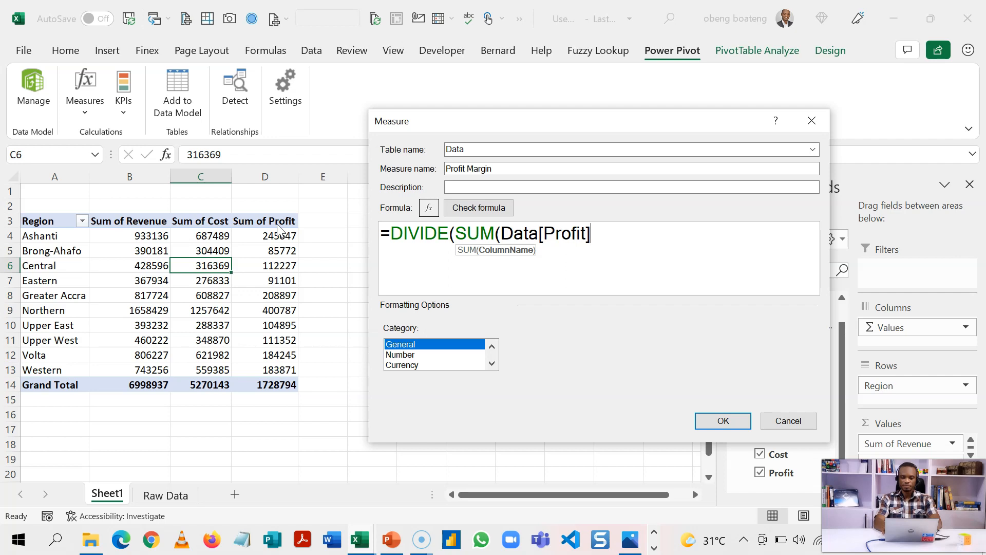
Complete the formula as a division by SUM(Data[Revenue]), returning "" on error.
{"action": "type", "text": "),"}
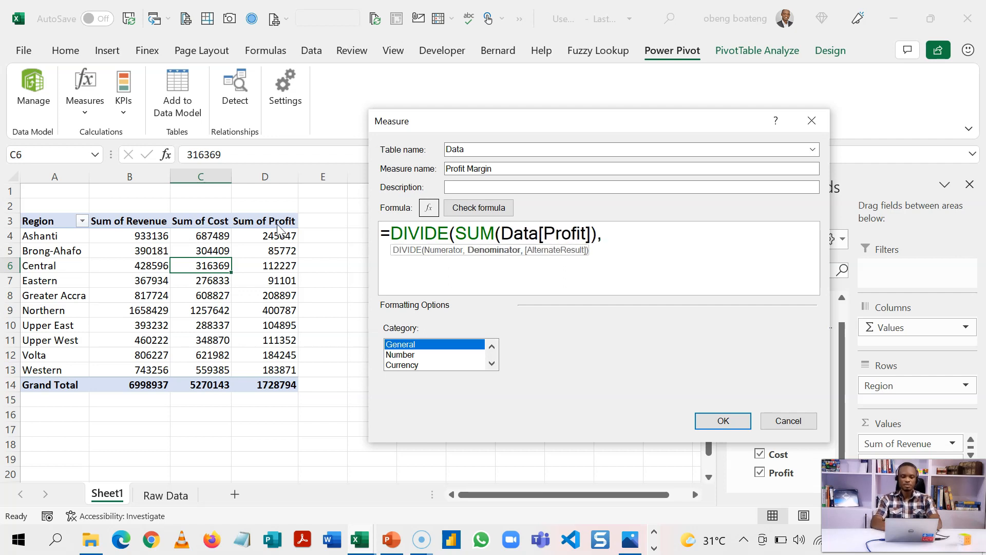
{"action": "type", "text": "SUM"}
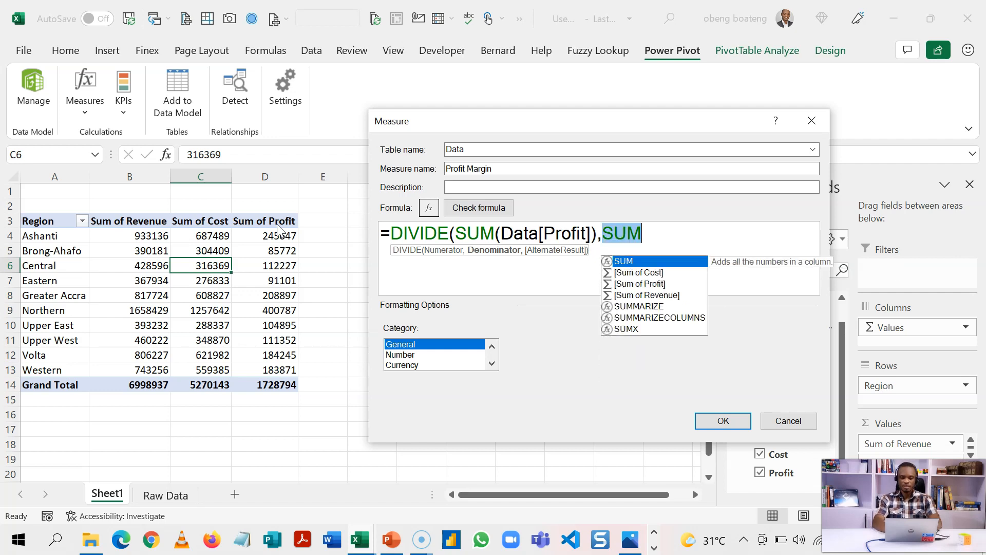
{"action": "type", "text": "(DAta["}
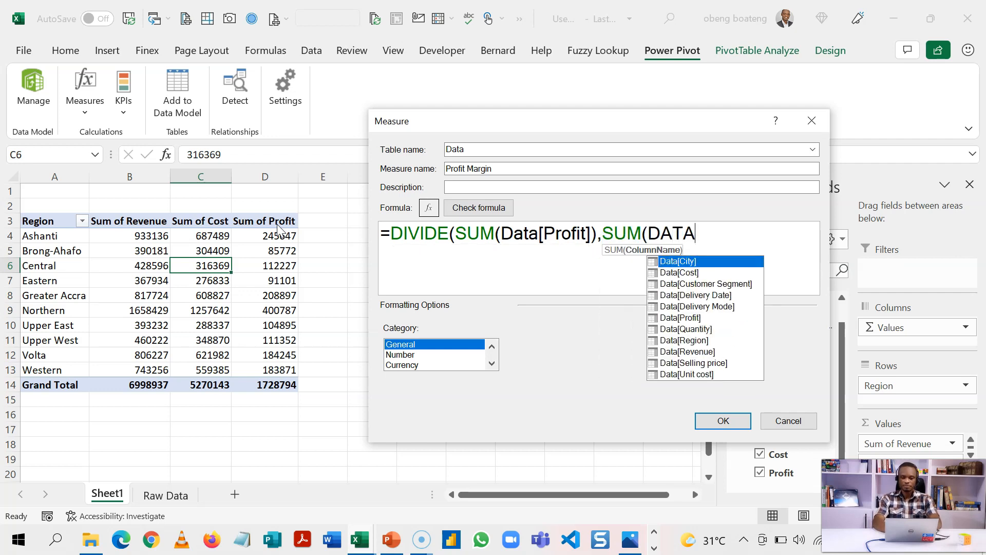
{"action": "key", "text": "Tab"}
{"action": "key", "text": "BackSpace"}
{"action": "key", "text": "BackSpace"}
{"action": "key", "text": "BackSpace"}
{"action": "key", "text": "BackSpace"}
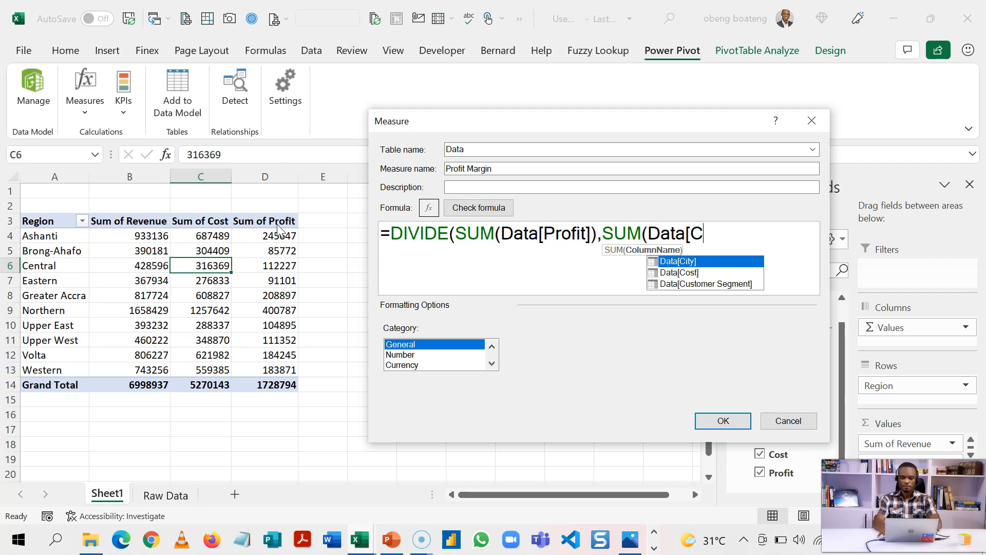
{"action": "type", "text": "RE"}
{"action": "key", "text": "Down"}
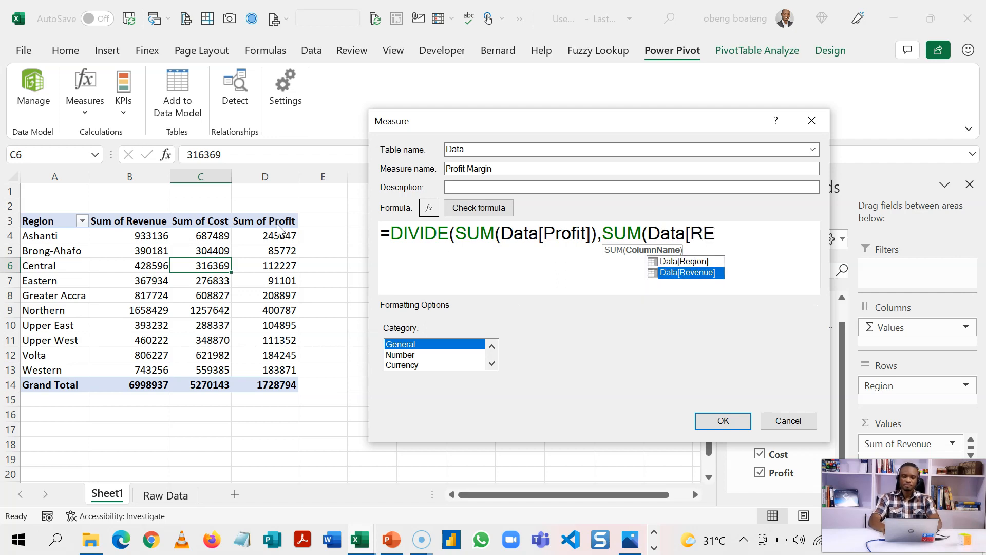
{"action": "key", "text": "Tab"}
{"action": "type", "text": "))"}
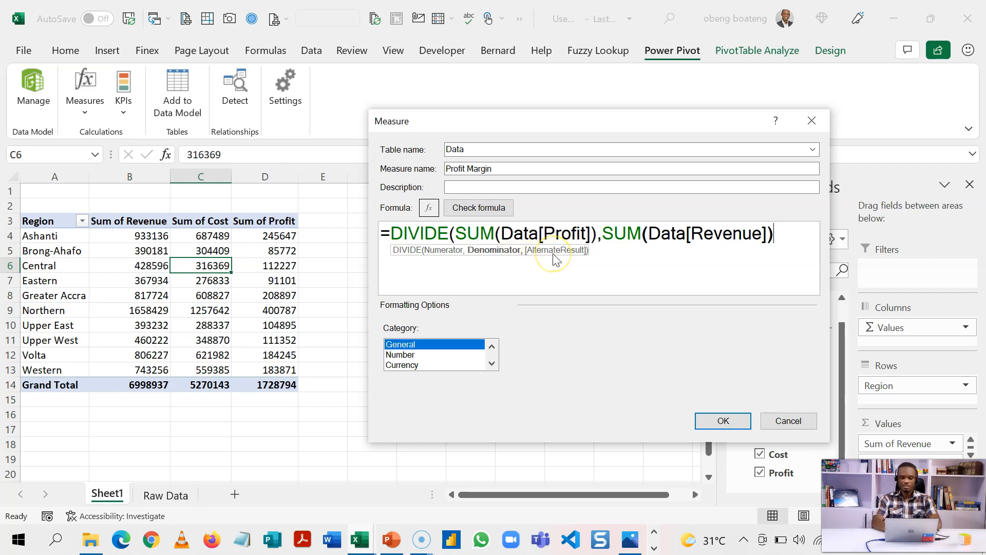
{"action": "type", "text": ","}
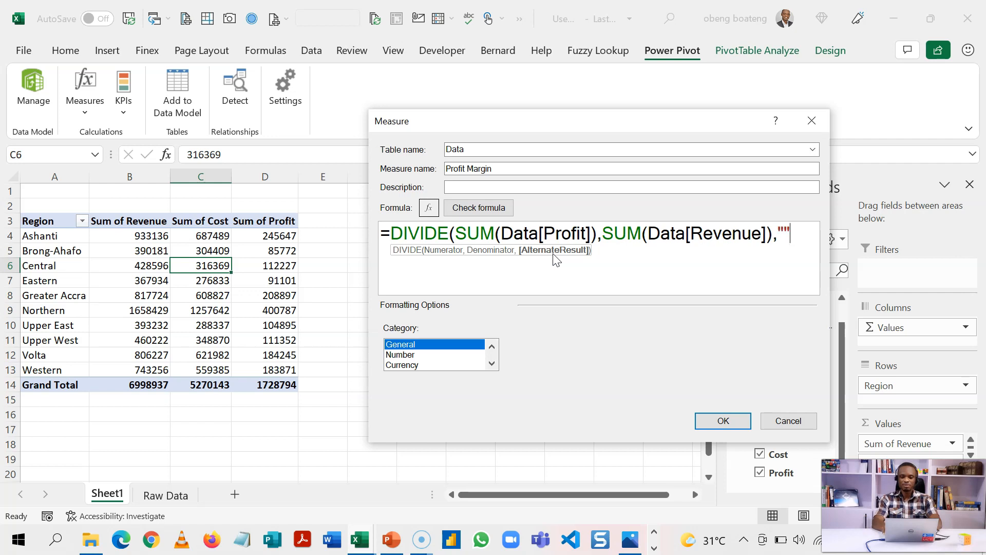
{"action": "type", "text": "\"\")"}
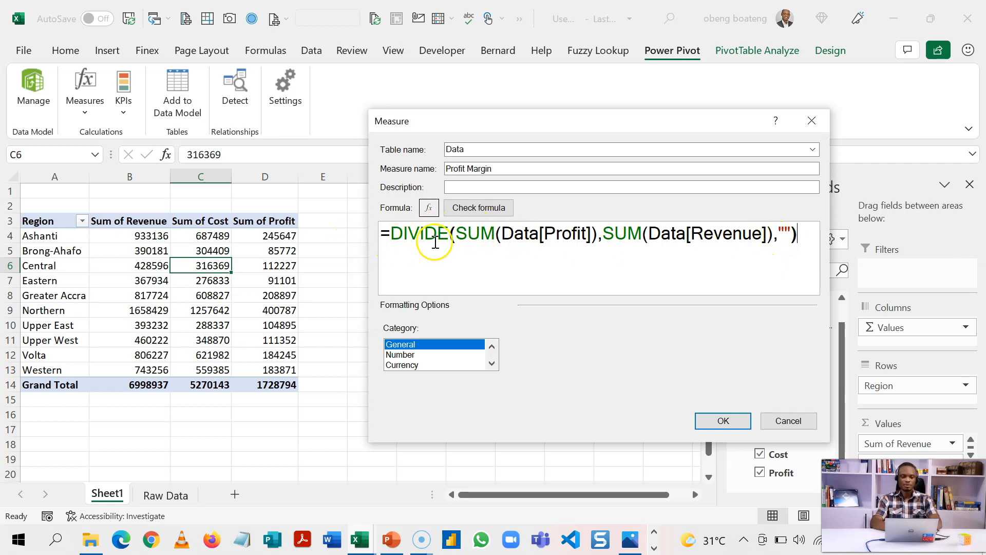
Verify the formula, format Profit Margin as Percentage, and add it to the PivotTable.
{"action": "left_click", "coordinate": [482, 211]}
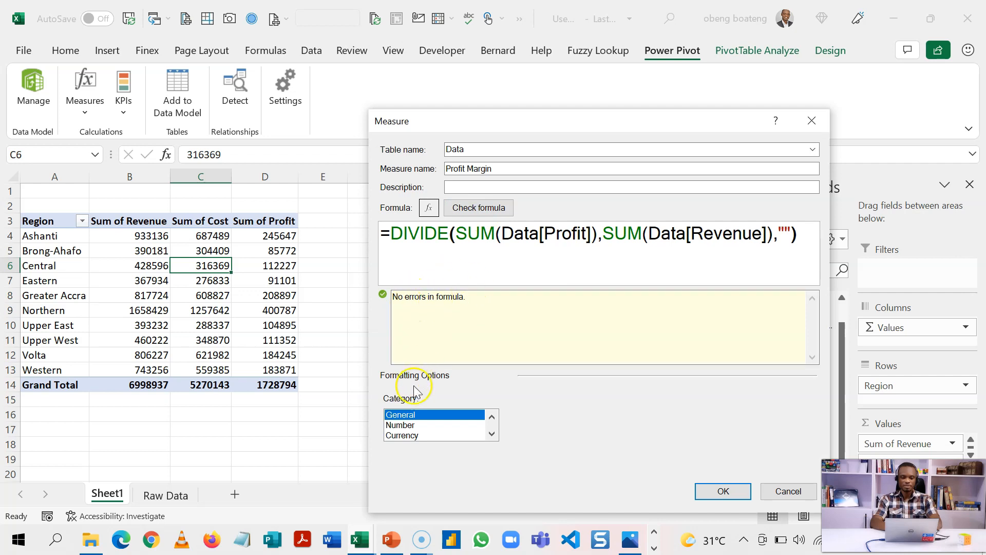
{"action": "left_click", "coordinate": [410, 427]}
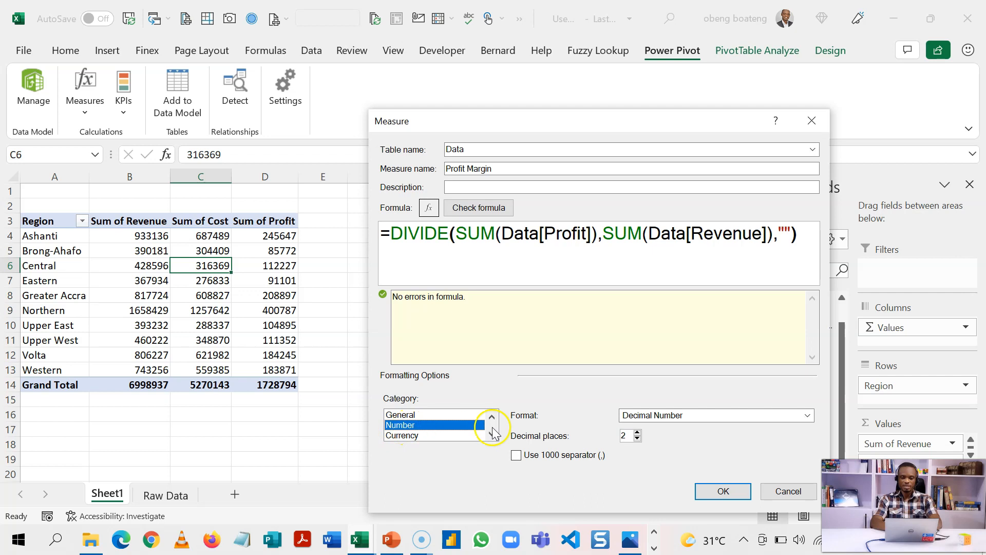
{"action": "left_click", "coordinate": [808, 416]}
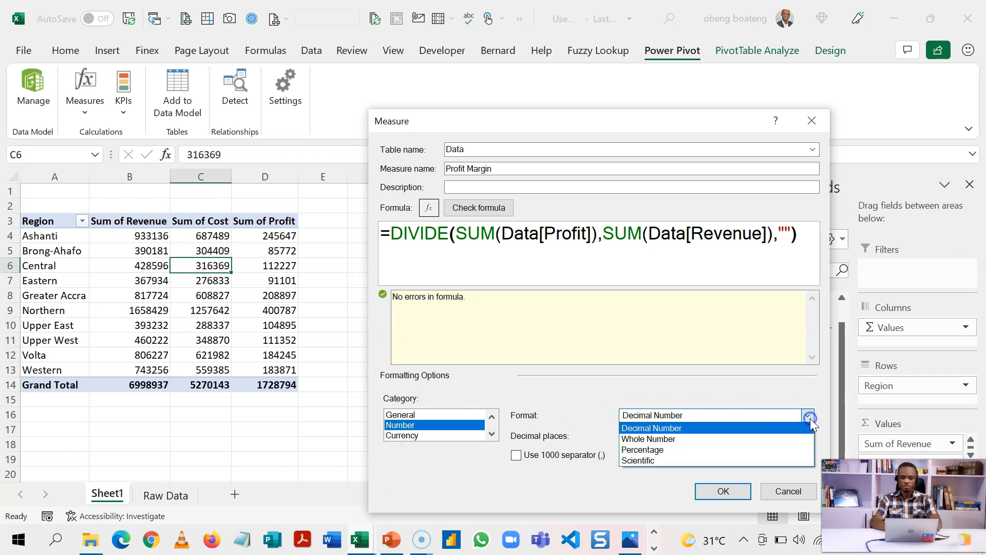
{"action": "left_click", "coordinate": [735, 452]}
{"action": "left_click", "coordinate": [716, 491]}
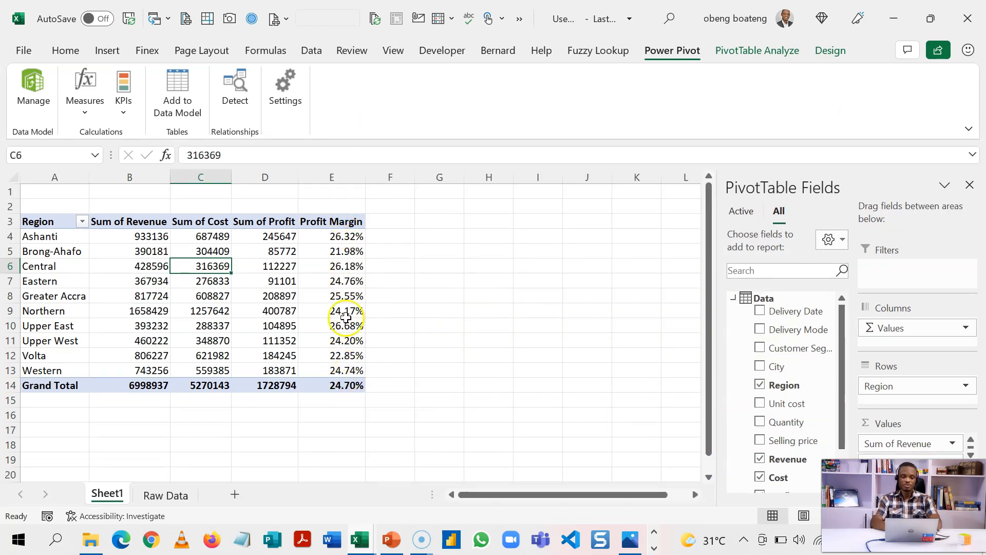
{"action": "mouse_move", "coordinate": [343, 303]}
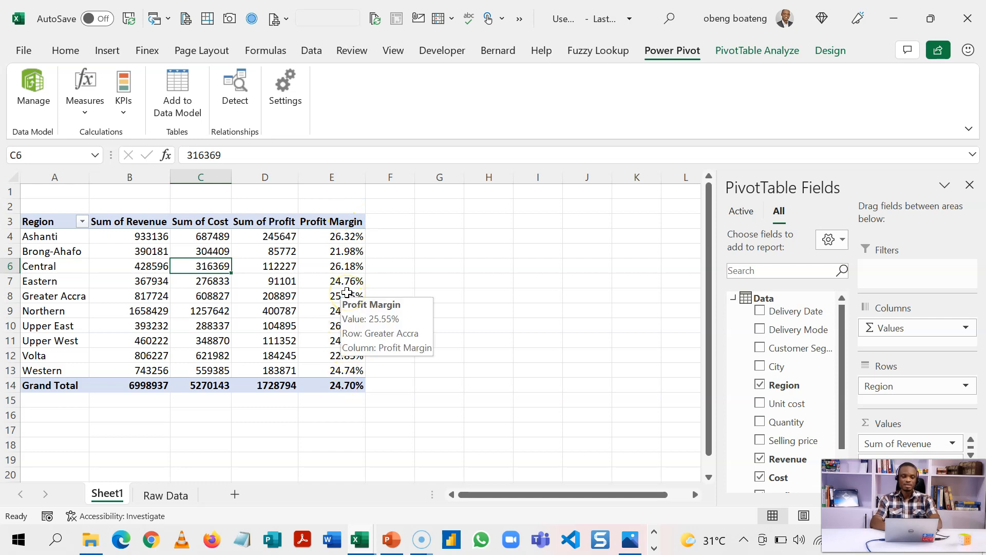
{"action": "left_click", "coordinate": [339, 257]}
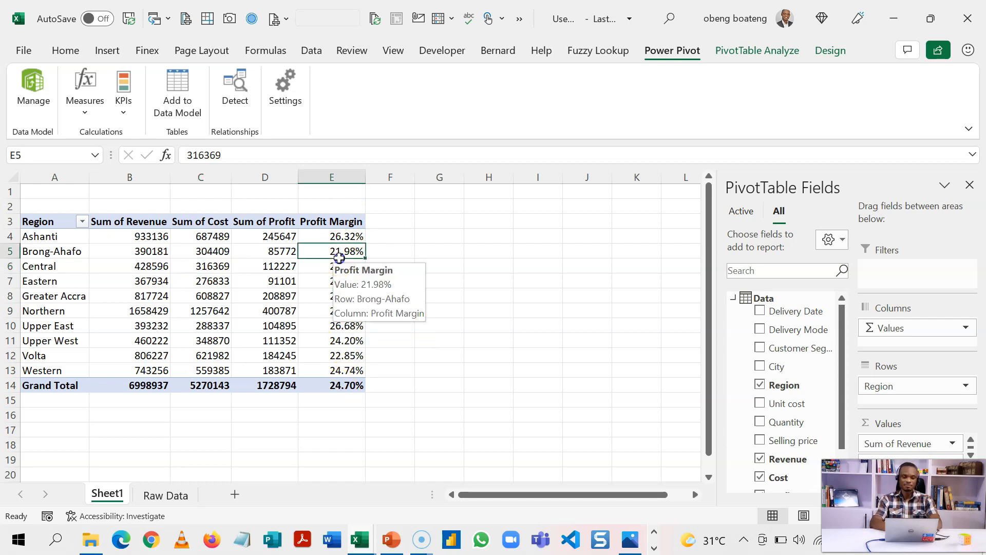
{"action": "left_click", "coordinate": [124, 105]}
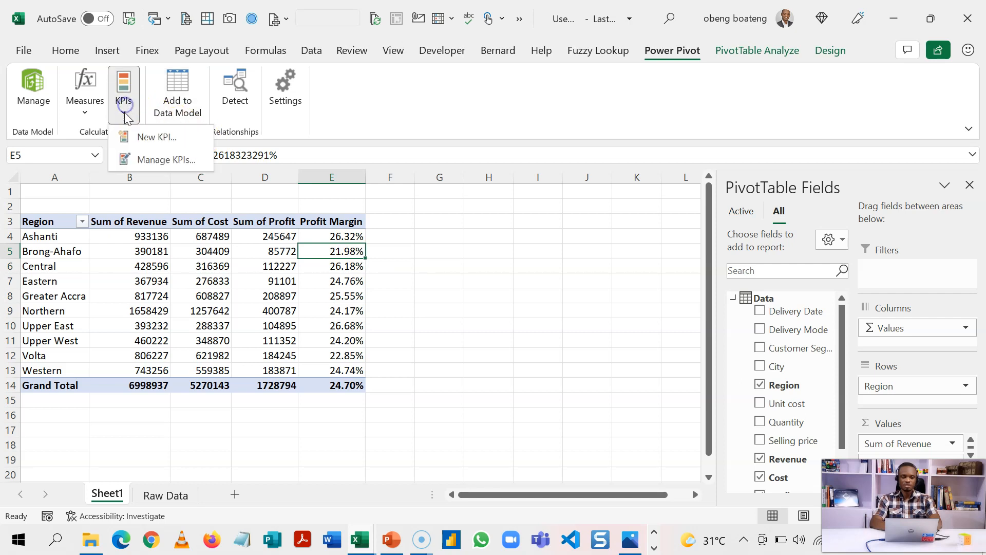
Start a new Profit Margin KPI with an absolute target value of 0.30.
{"action": "left_click", "coordinate": [139, 139]}
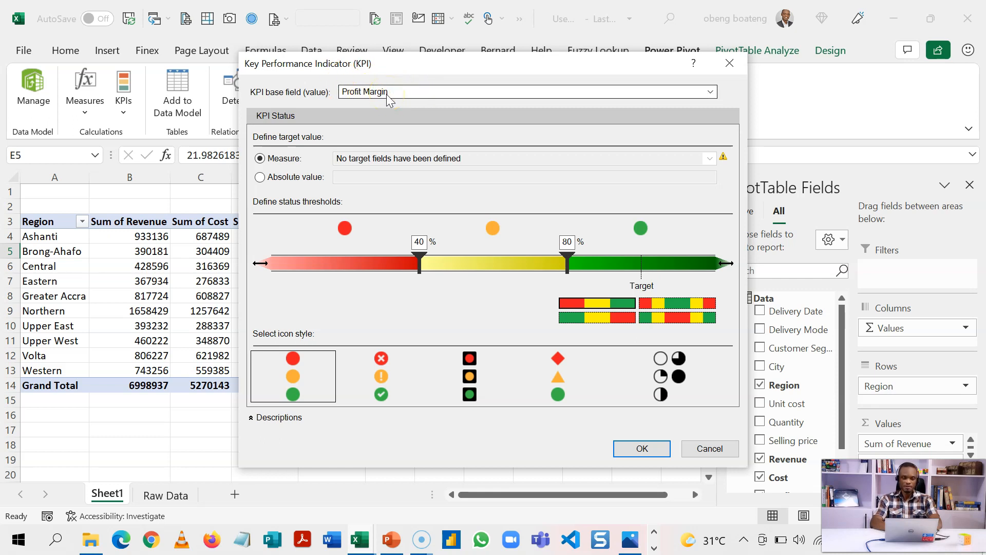
{"action": "left_click", "coordinate": [299, 177]}
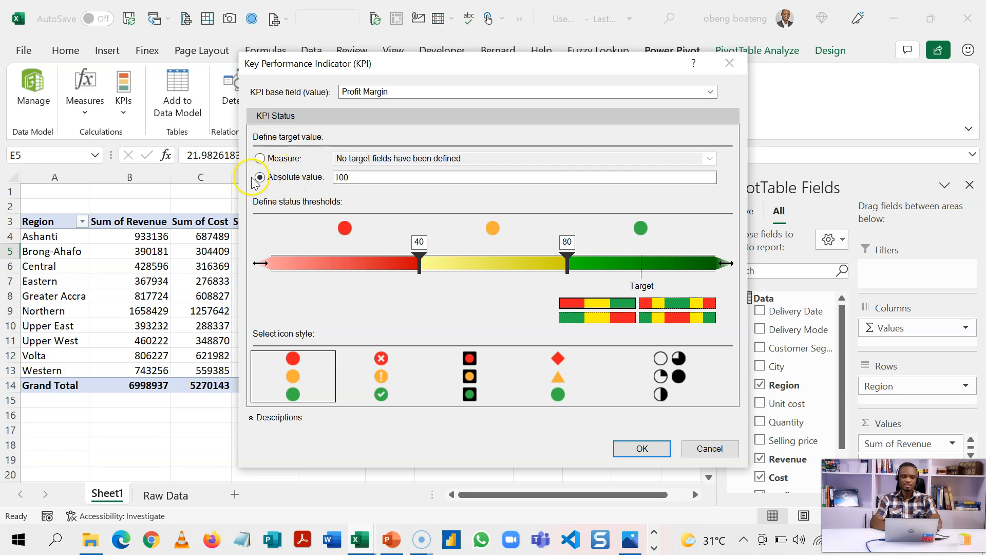
{"action": "left_click", "coordinate": [364, 176]}
{"action": "key", "text": "BackSpace"}
{"action": "key", "text": "BackSpace"}
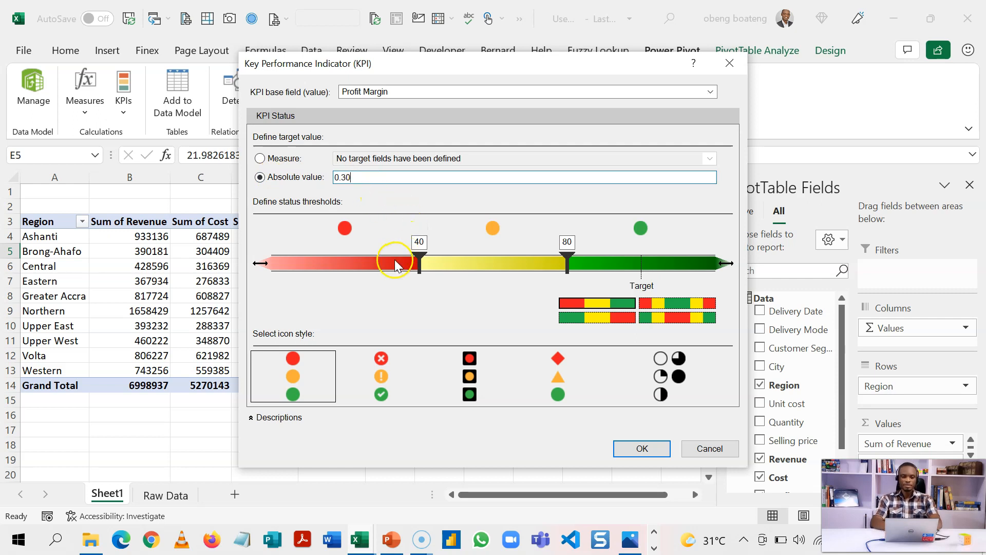
{"action": "left_click", "coordinate": [363, 263]}
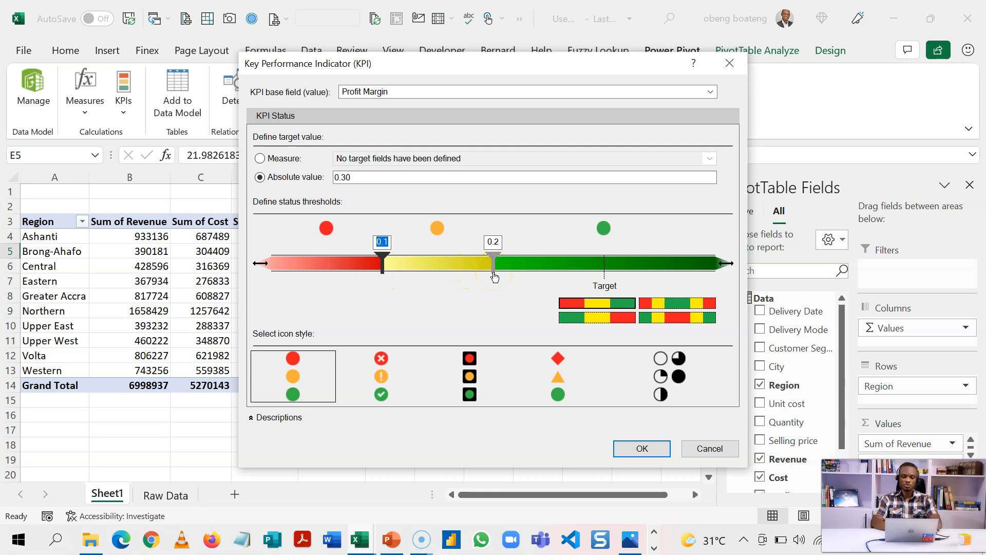
Set the KPI status thresholds at 0.25 and 0.3, then create the KPI.
{"action": "left_click_drag", "start_coordinate": [495, 276], "coordinate": [605, 275]}
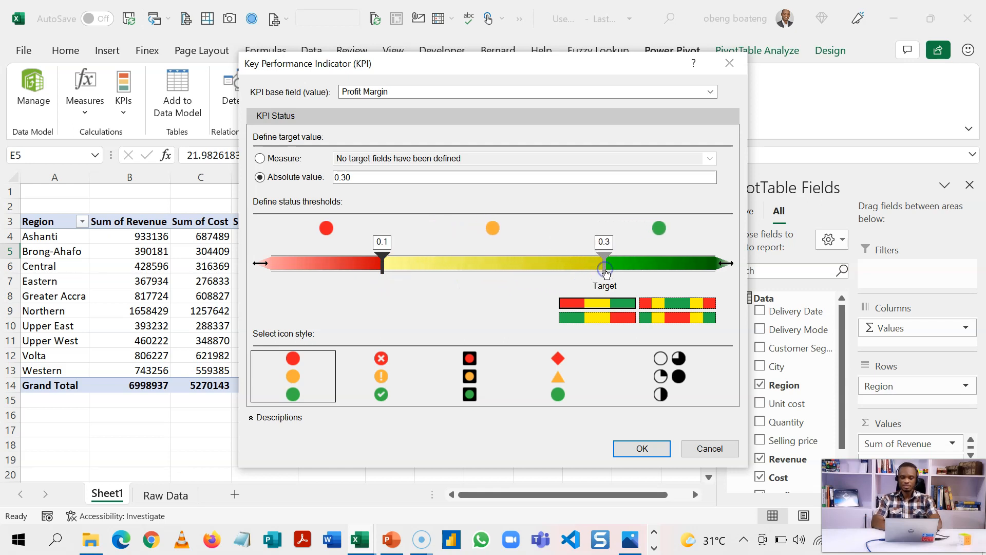
{"action": "left_click", "coordinate": [720, 260]}
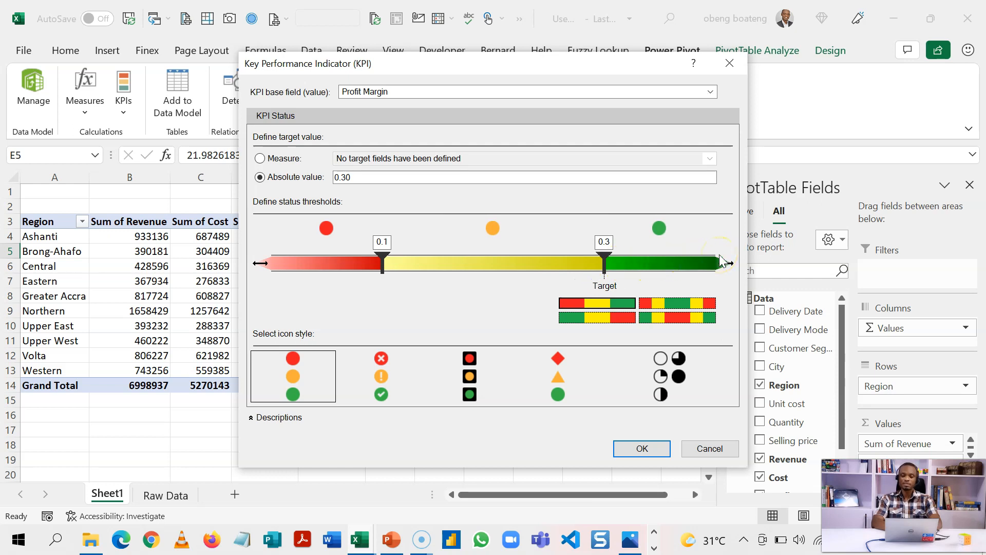
{"action": "left_click", "coordinate": [388, 267]}
{"action": "left_click_drag", "start_coordinate": [386, 266], "coordinate": [549, 272]}
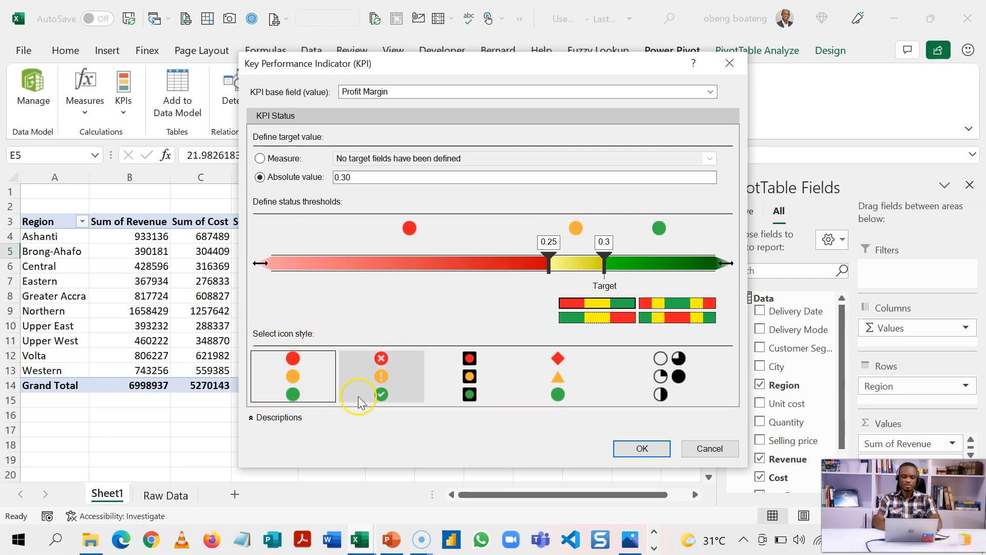
{"action": "left_click", "coordinate": [622, 451]}
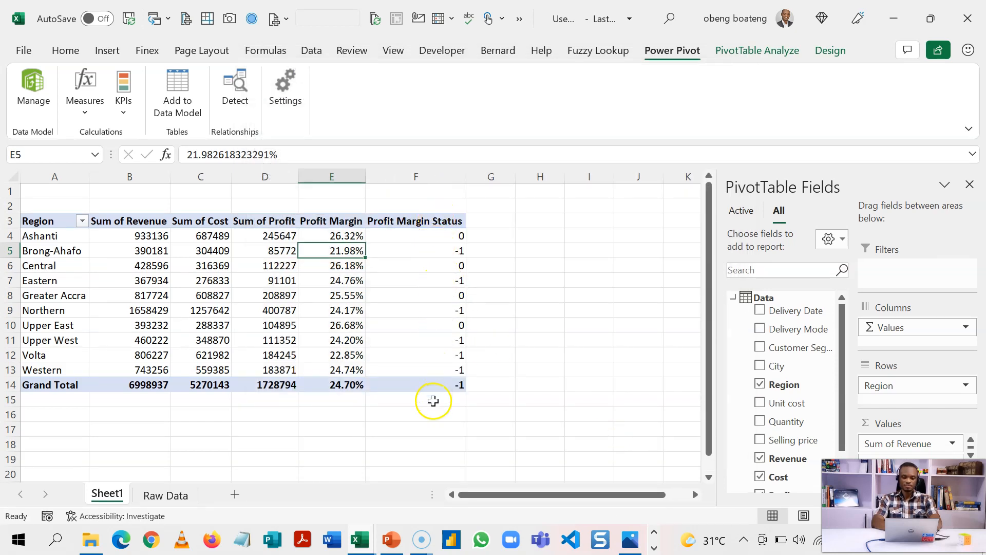
Re-add Profit Margin Status so it displays coloured traffic-light icons instead of numbers.
{"action": "left_click_drag", "start_coordinate": [842, 391], "coordinate": [837, 429]}
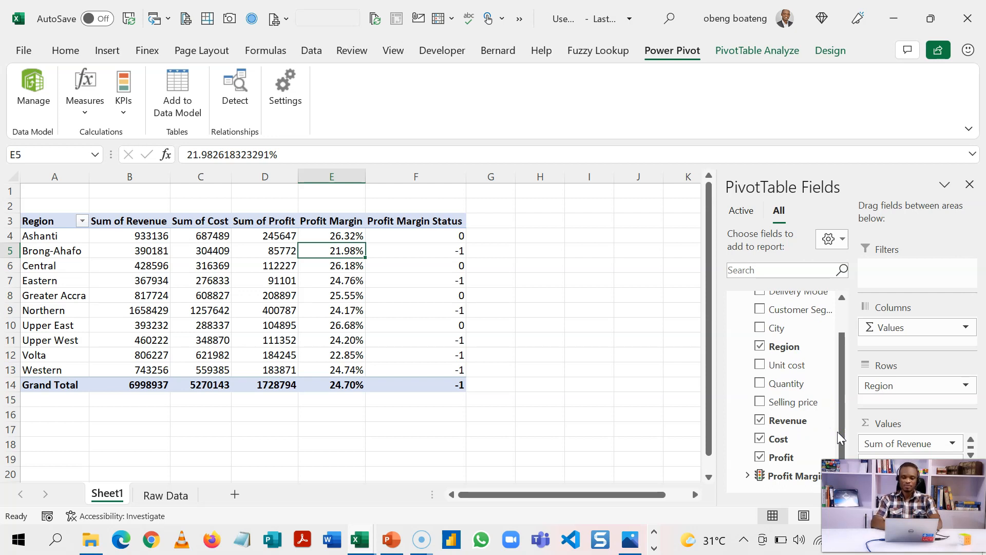
{"action": "left_click", "coordinate": [748, 476]}
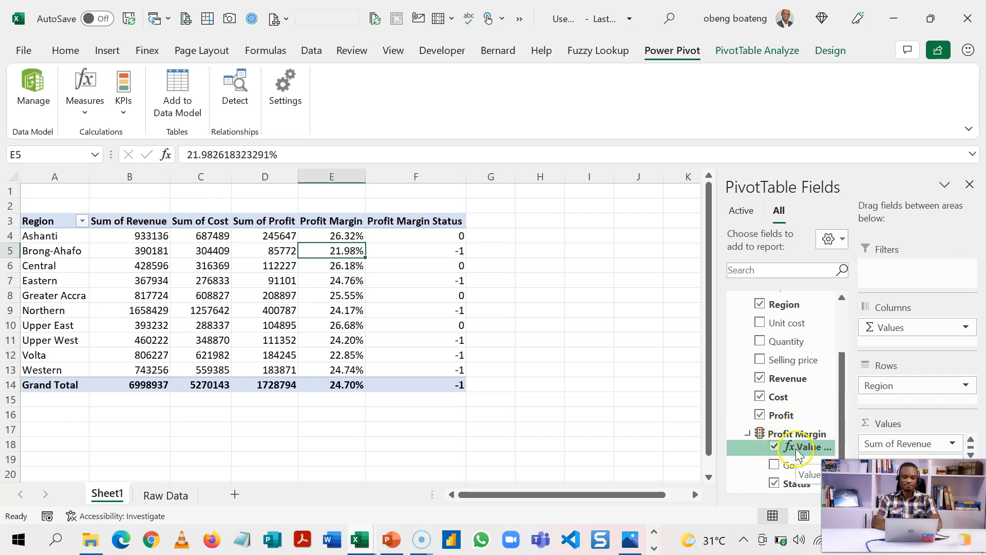
{"action": "left_click", "coordinate": [775, 484]}
{"action": "left_click", "coordinate": [776, 484]}
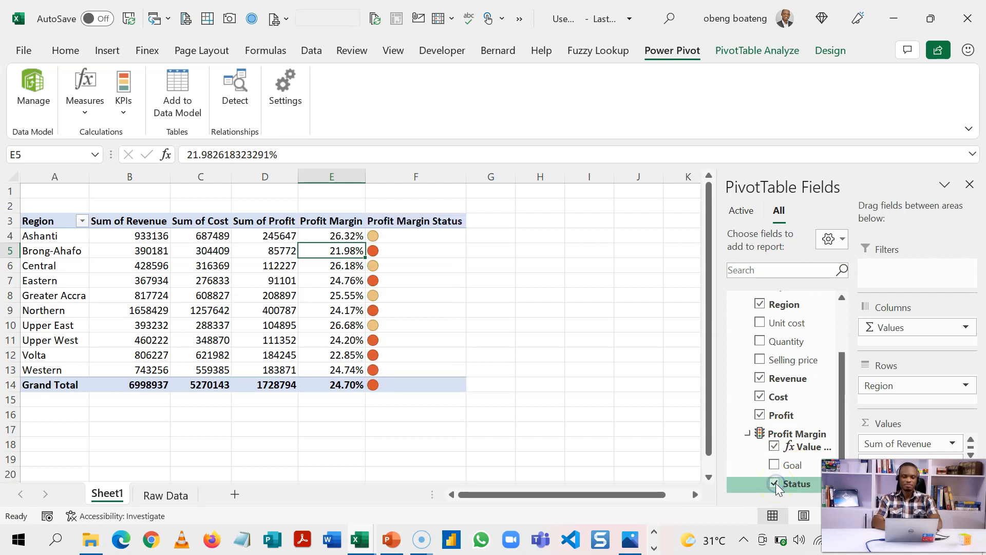
Centre the status icons in cells F3:F14.
{"action": "left_click_drag", "start_coordinate": [430, 221], "coordinate": [410, 385]}
{"action": "key", "text": "alt+h"}
{"action": "key", "text": "a"}
{"action": "key", "text": "c"}
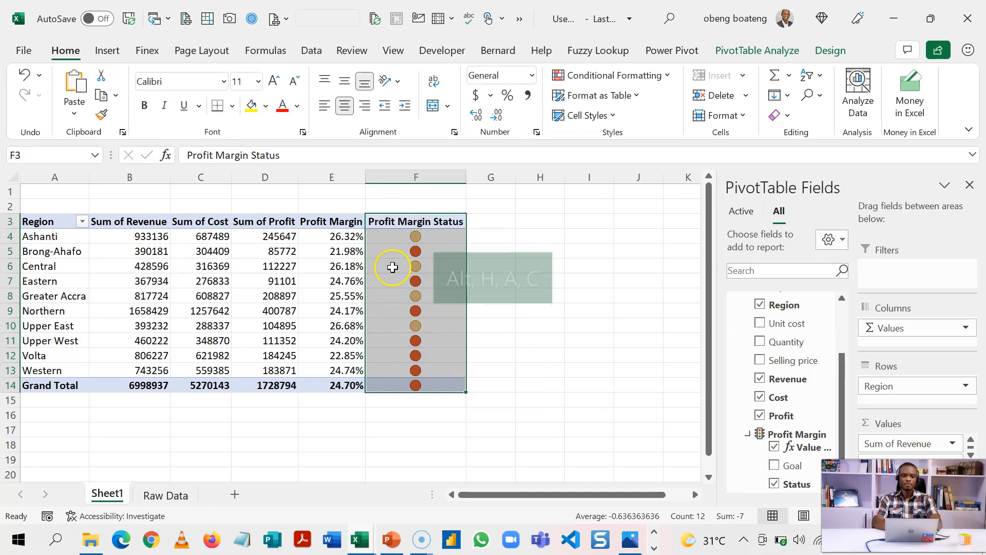
{"action": "left_click", "coordinate": [332, 282]}
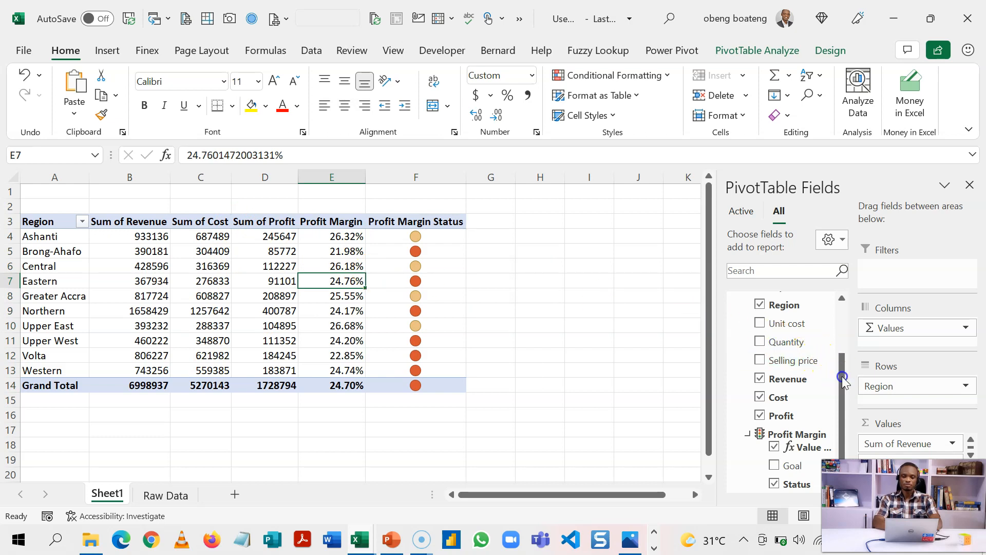
Replace Region with City in the PivotTable rows.
{"action": "left_click_drag", "start_coordinate": [843, 380], "coordinate": [845, 324]}
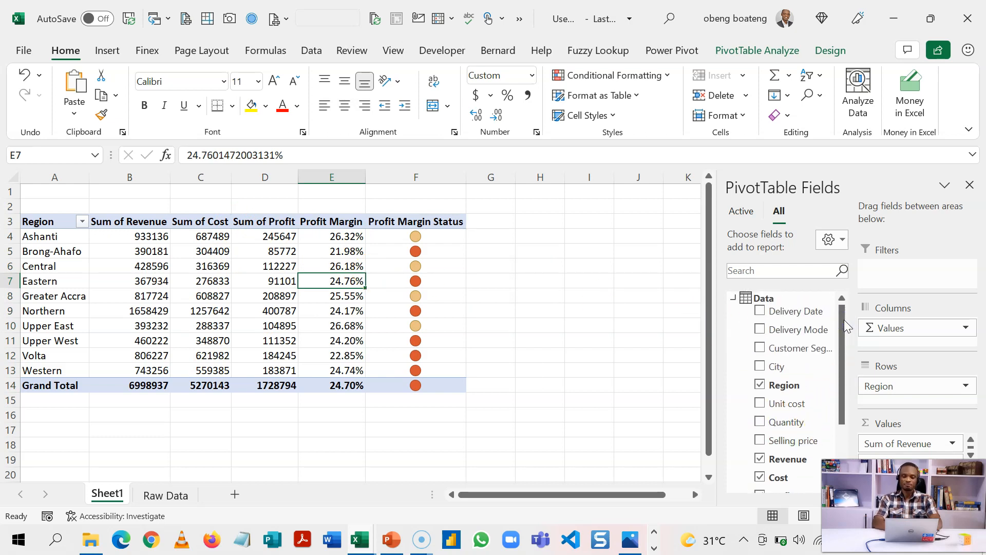
{"action": "left_click", "coordinate": [760, 386]}
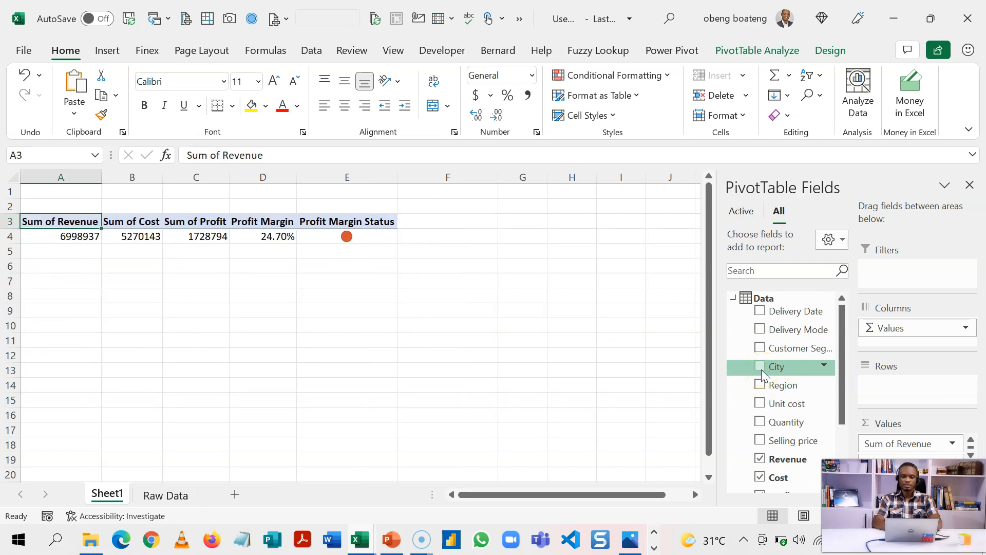
{"action": "left_click", "coordinate": [762, 369]}
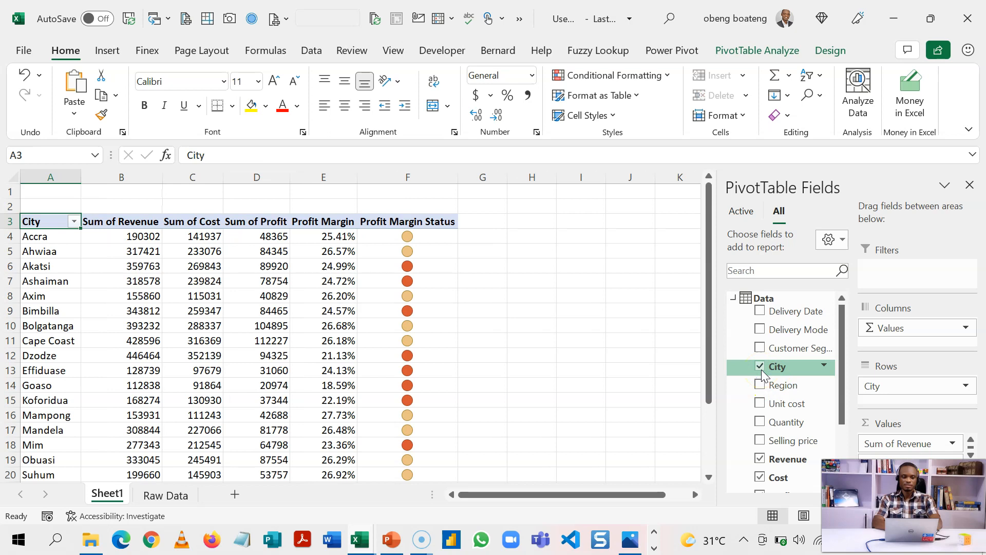